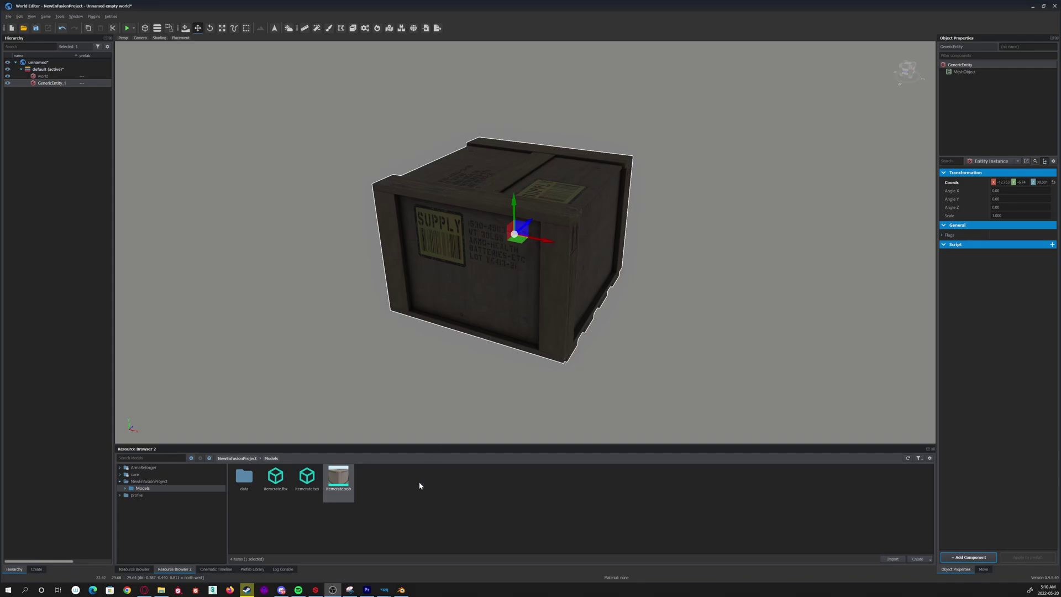
Step: Create a new material resource named test.emat in the Models folder
{"action": "left_click", "coordinate": [479, 483]}
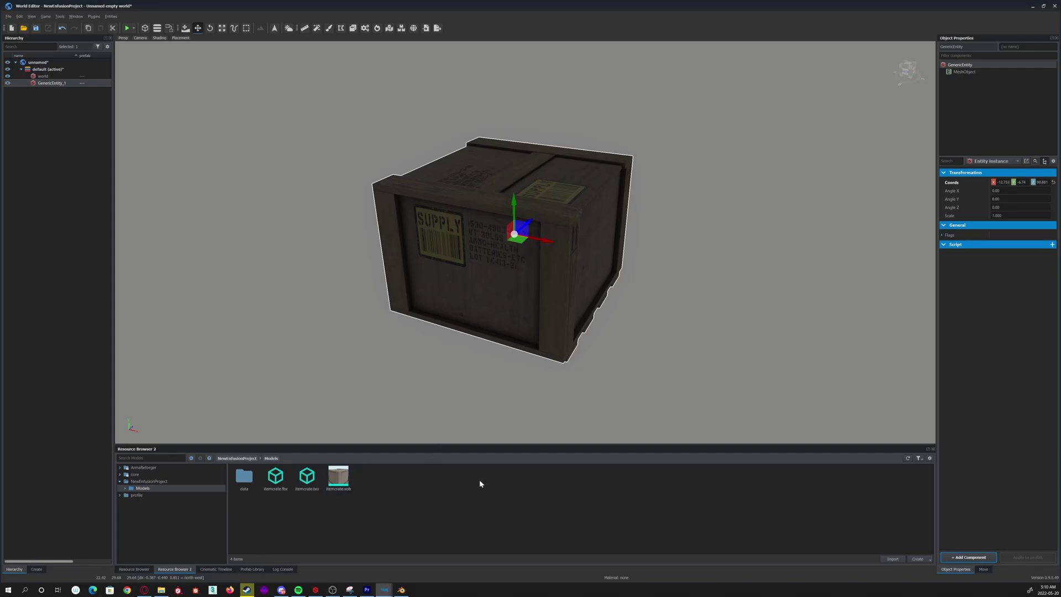
{"action": "right_click", "coordinate": [440, 482]}
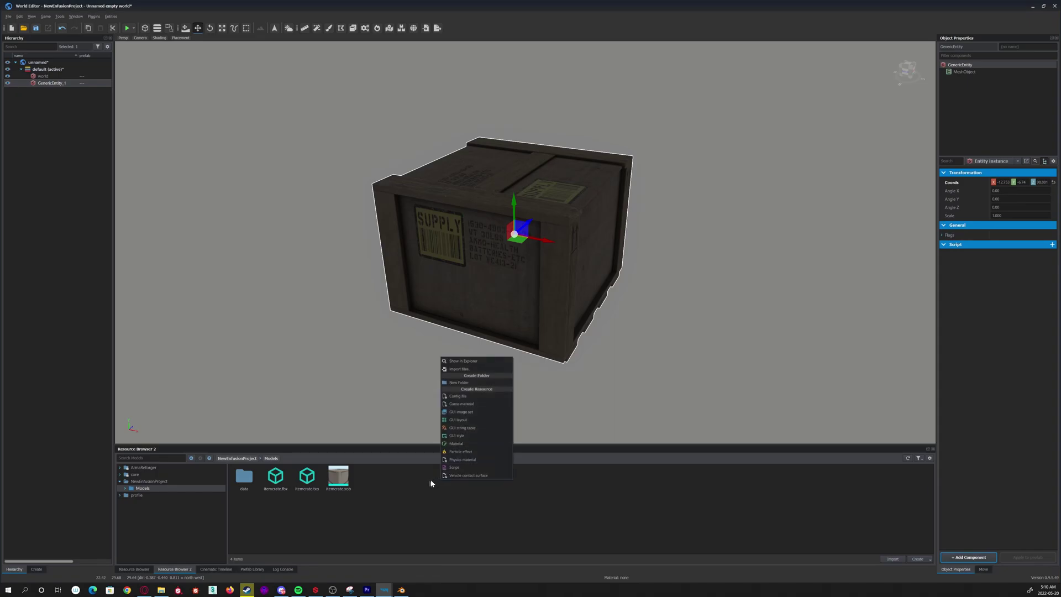
{"action": "left_click", "coordinate": [464, 443]}
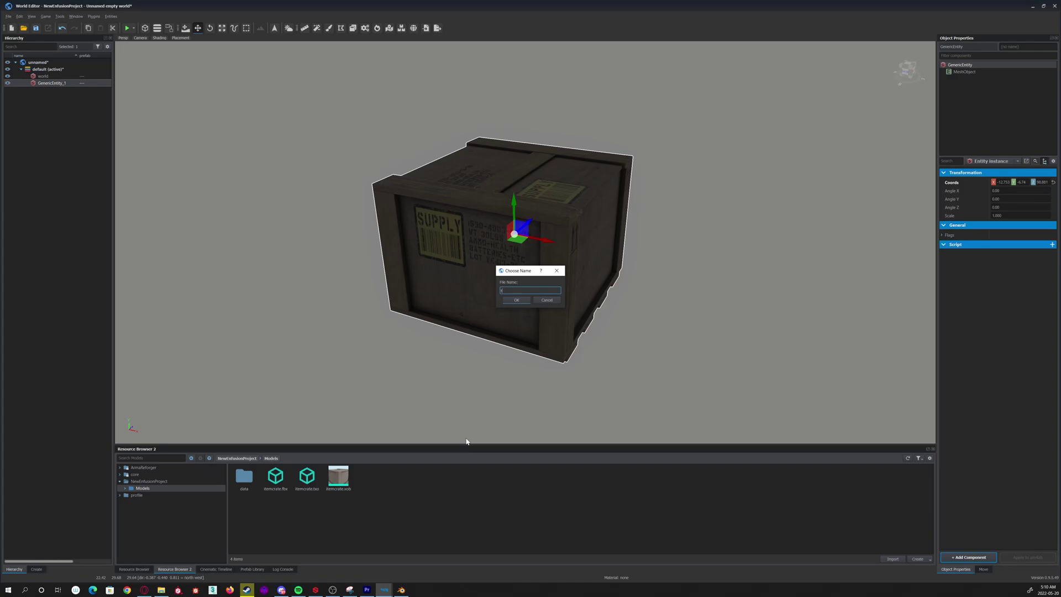
{"action": "key", "text": "Return"}
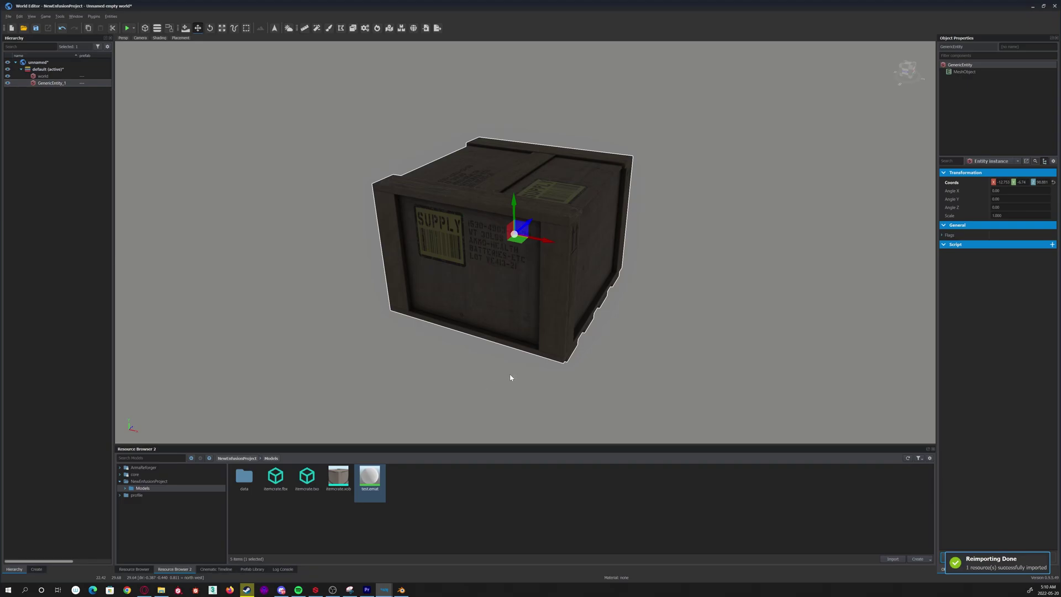
{"action": "left_click", "coordinate": [509, 313]}
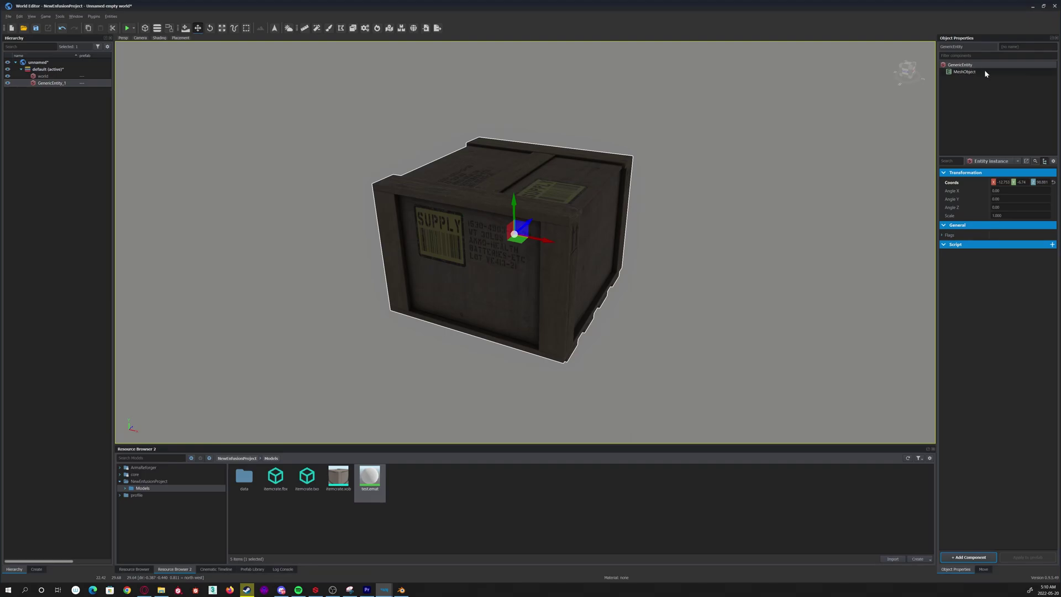
Step: Assign test.emat to the crate MeshObject's material slot, turning the crate plain grey
{"action": "left_click", "coordinate": [975, 72]}
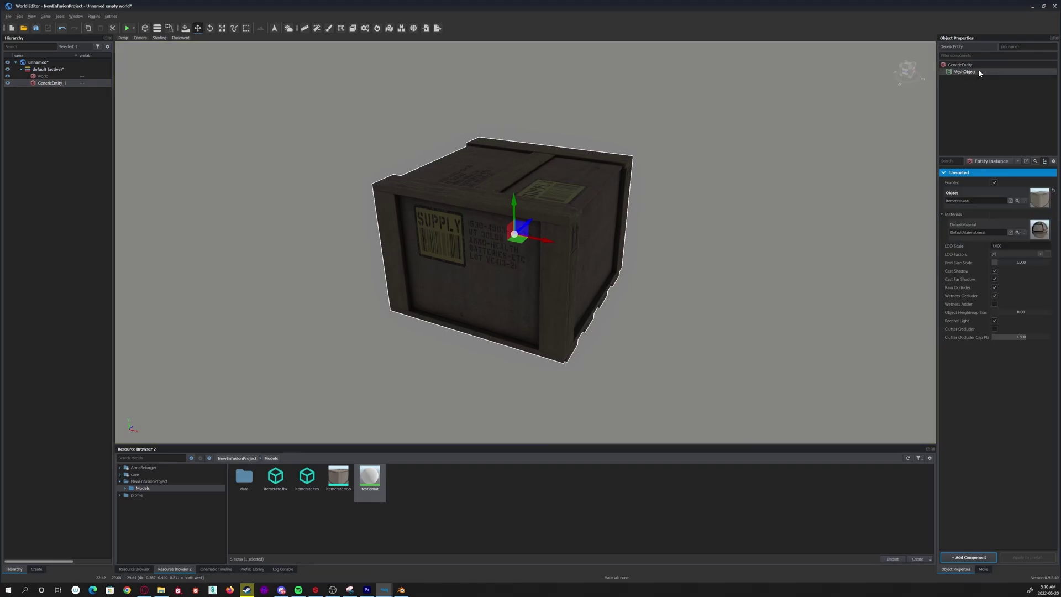
{"action": "left_click", "coordinate": [945, 215]}
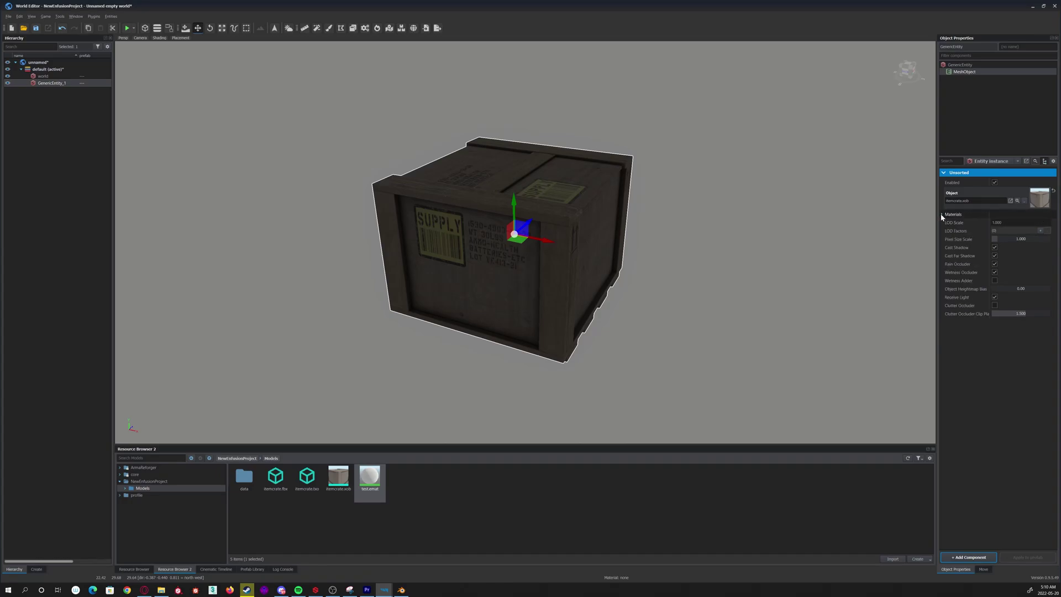
{"action": "left_click", "coordinate": [942, 215]}
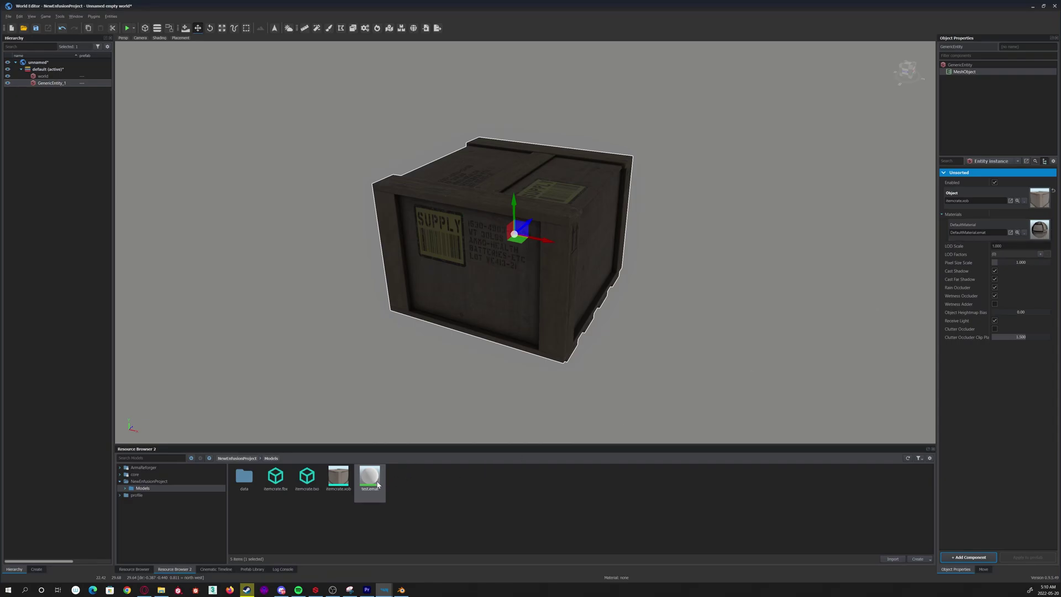
{"action": "left_click_drag", "start_coordinate": [369, 477], "coordinate": [1038, 230]}
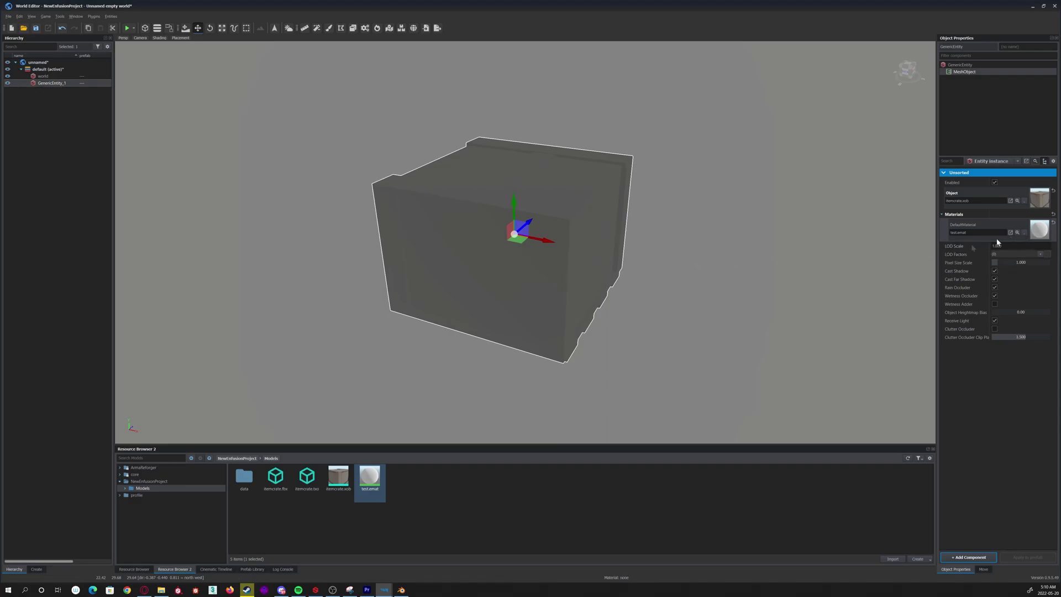
{"action": "double_click", "coordinate": [369, 479]}
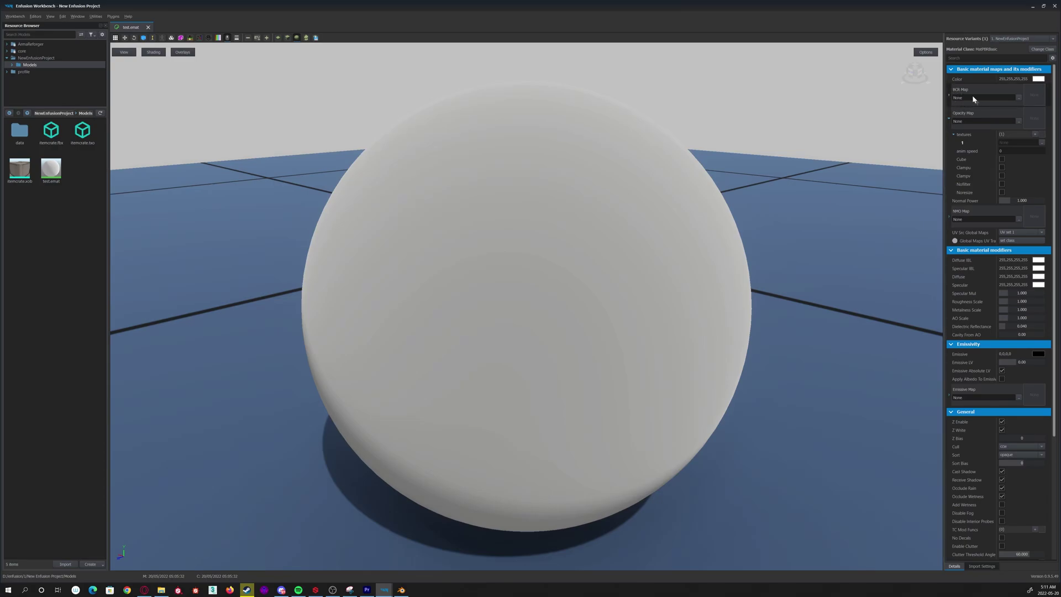
{"action": "left_click", "coordinate": [948, 95]}
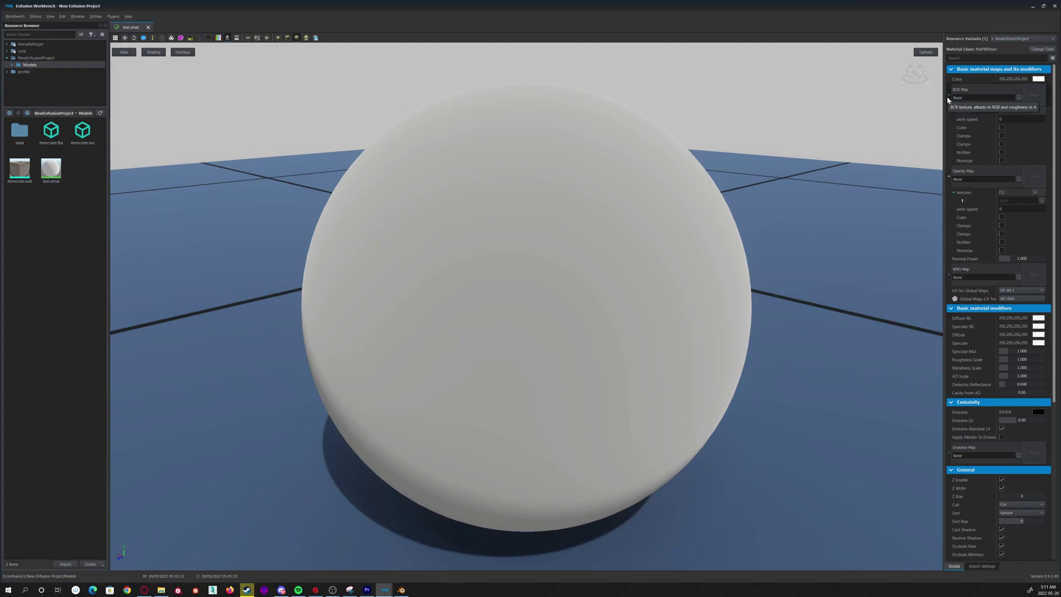
{"action": "left_click", "coordinate": [946, 96]}
{"action": "left_click", "coordinate": [949, 119]}
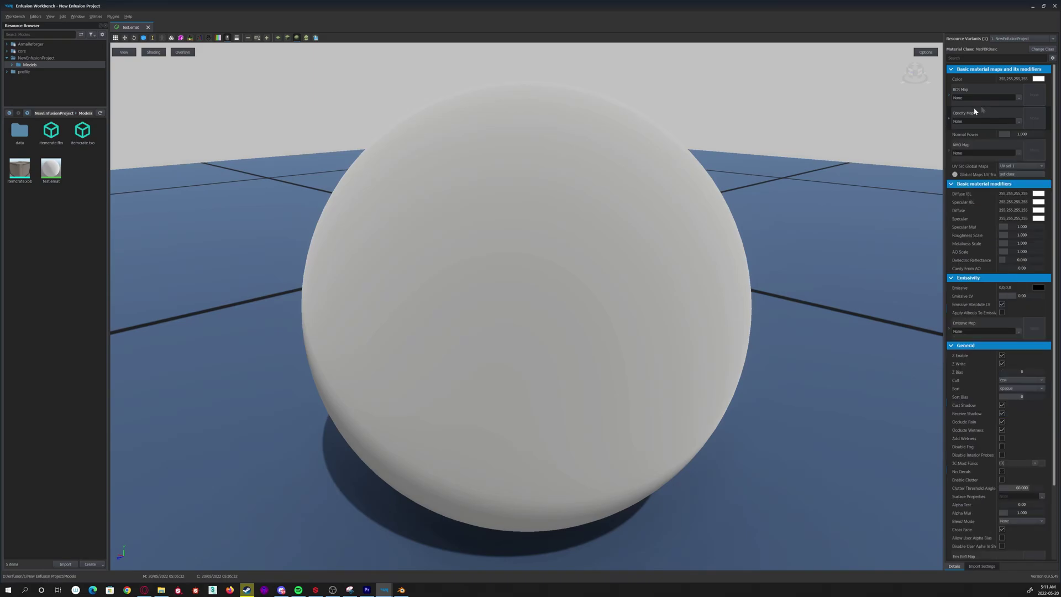
{"action": "left_click", "coordinate": [950, 149]}
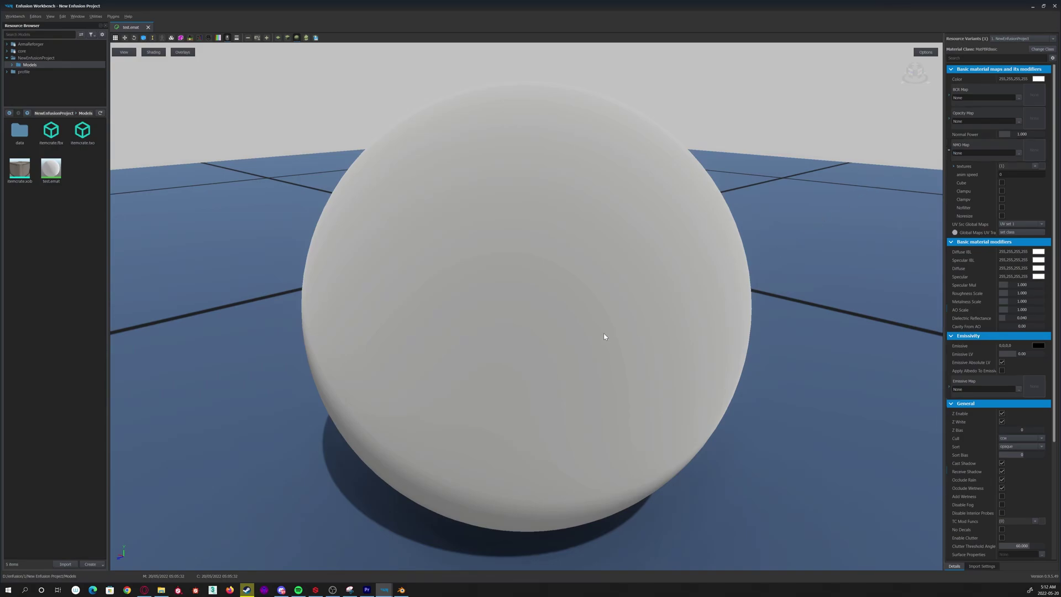
Step: Launch Substance Painter and dismiss the configuration warning and the welcome screen
{"action": "left_click", "coordinate": [179, 589]}
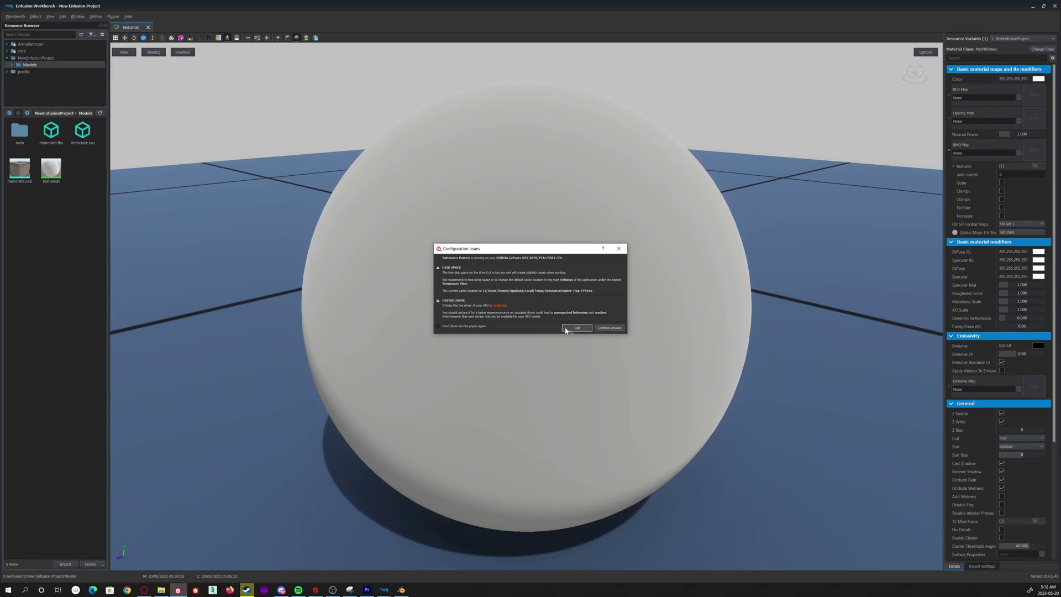
{"action": "left_click", "coordinate": [608, 328]}
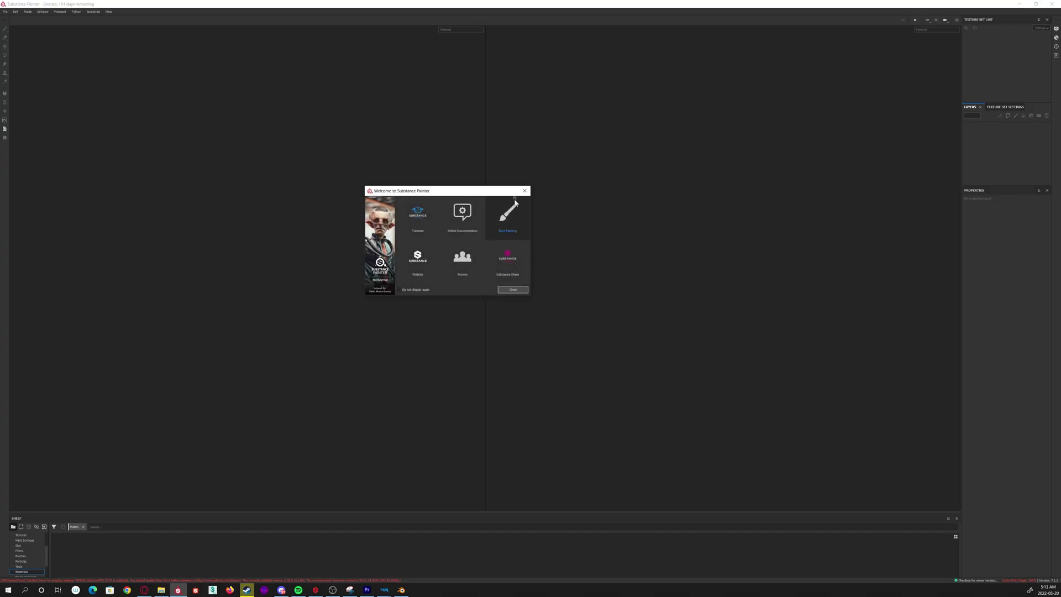
{"action": "left_click", "coordinate": [523, 191]}
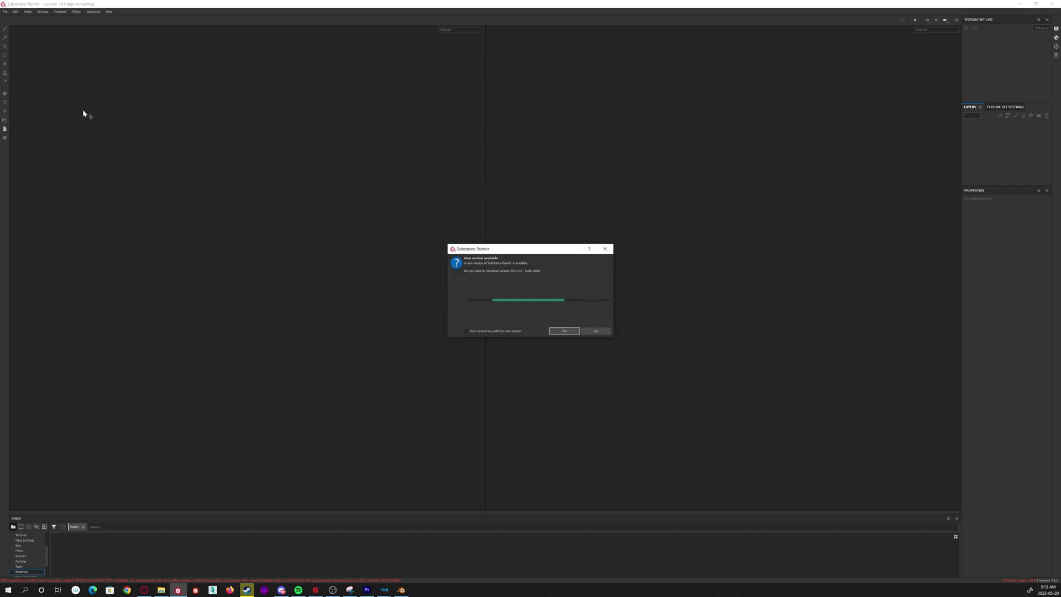
Step: Dismiss the new-version notice and reopen the recent itemcrate project
{"action": "left_click", "coordinate": [605, 250]}
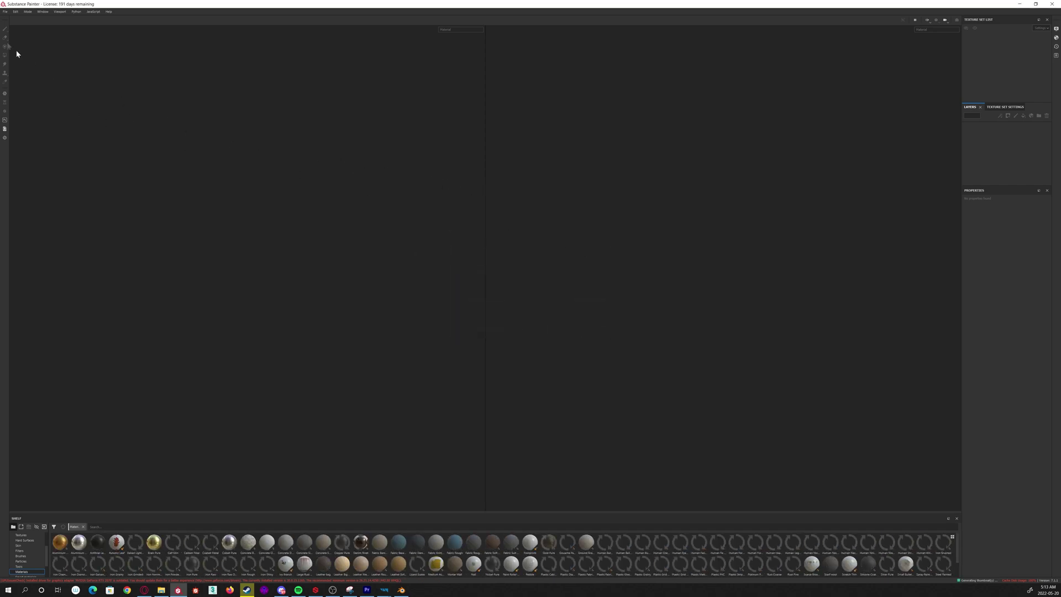
{"action": "left_click", "coordinate": [5, 11]}
{"action": "mouse_move", "coordinate": [25, 31]}
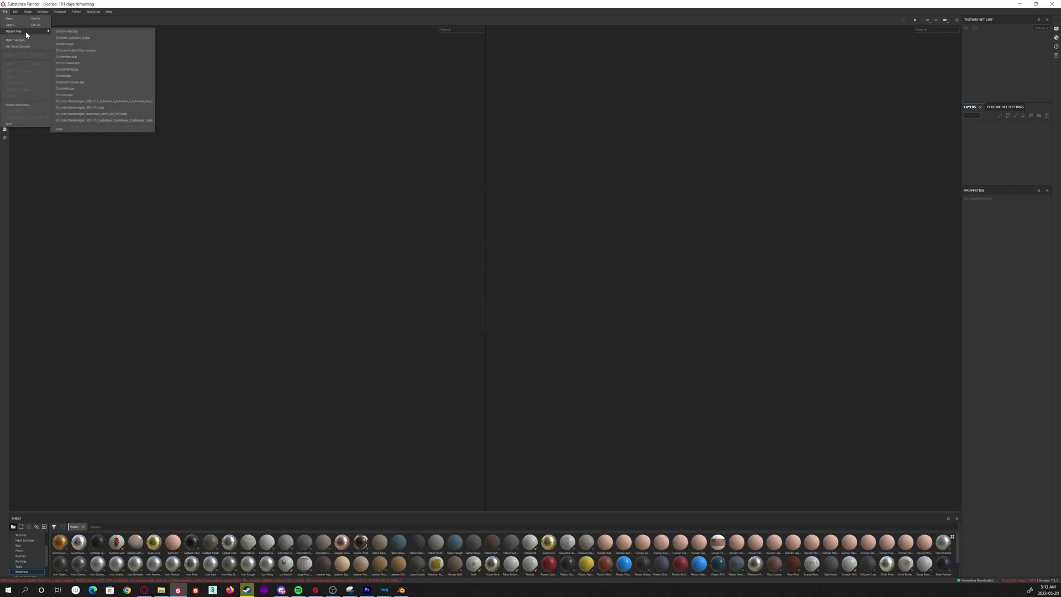
{"action": "left_click", "coordinate": [93, 32]}
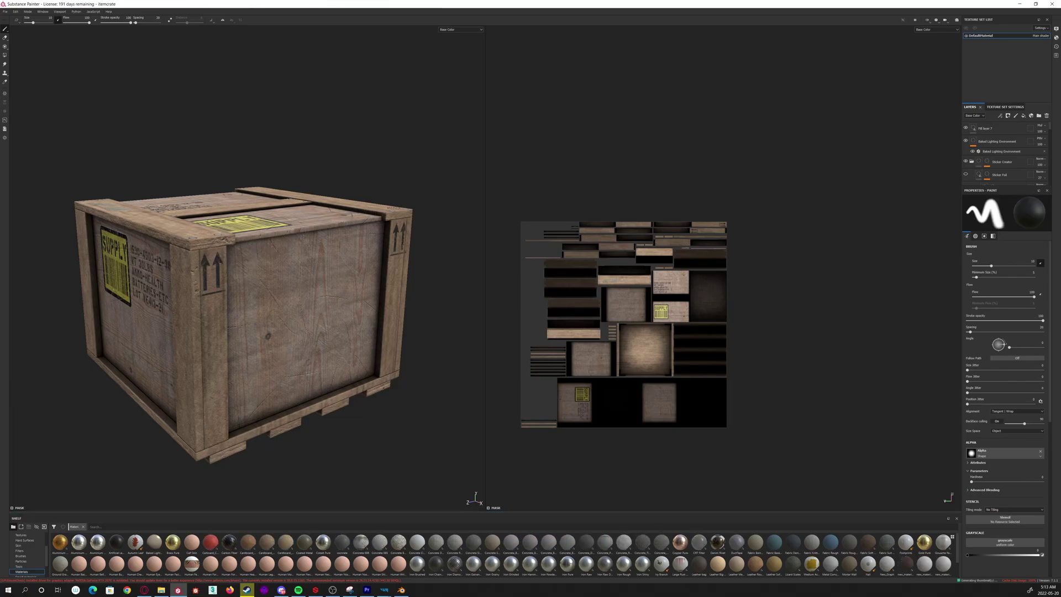
Step: Hide the Baked Lighting Environment layer and show the crate in full Material view
{"action": "left_click", "coordinate": [965, 142]}
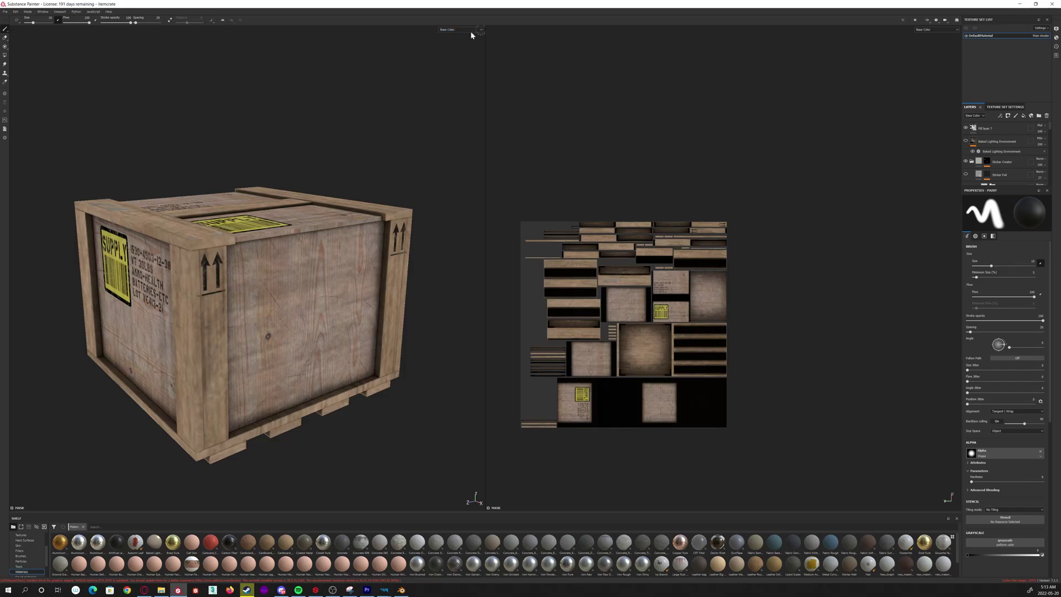
{"action": "key", "text": "m"}
{"action": "left_click_drag", "start_coordinate": [289, 293], "coordinate": [321, 329], "text": "alt"}
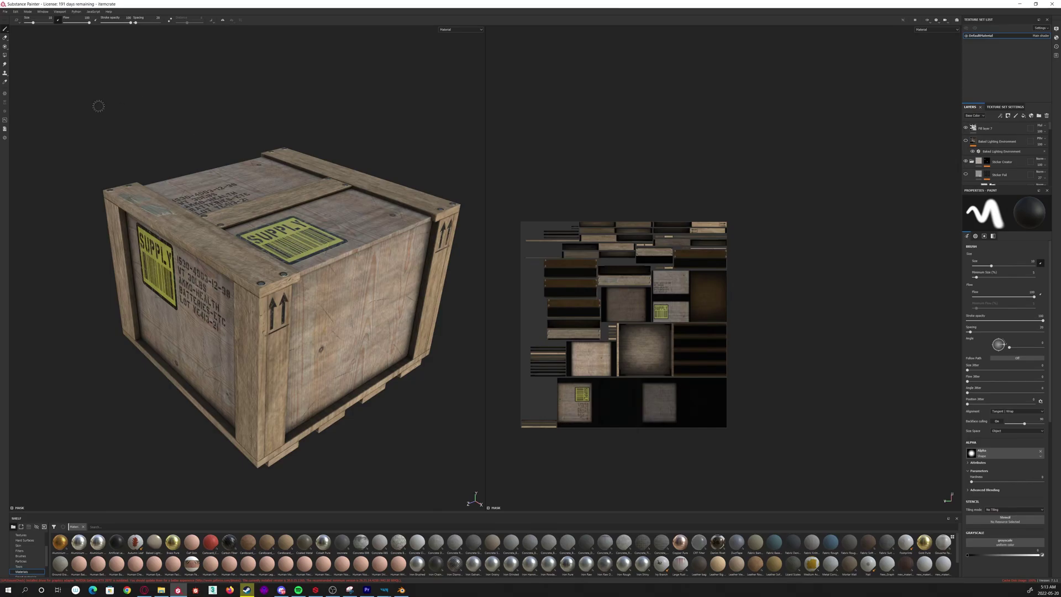
Step: Review the Output Templates presets in the Export Textures dialog, then close it
{"action": "left_click", "coordinate": [5, 11]}
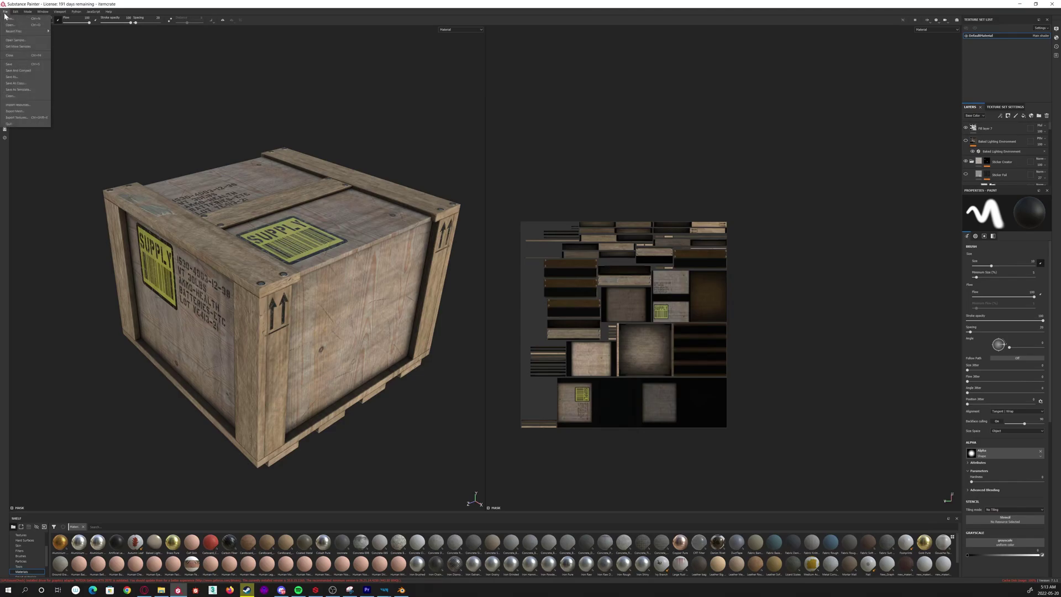
{"action": "left_click", "coordinate": [19, 117]}
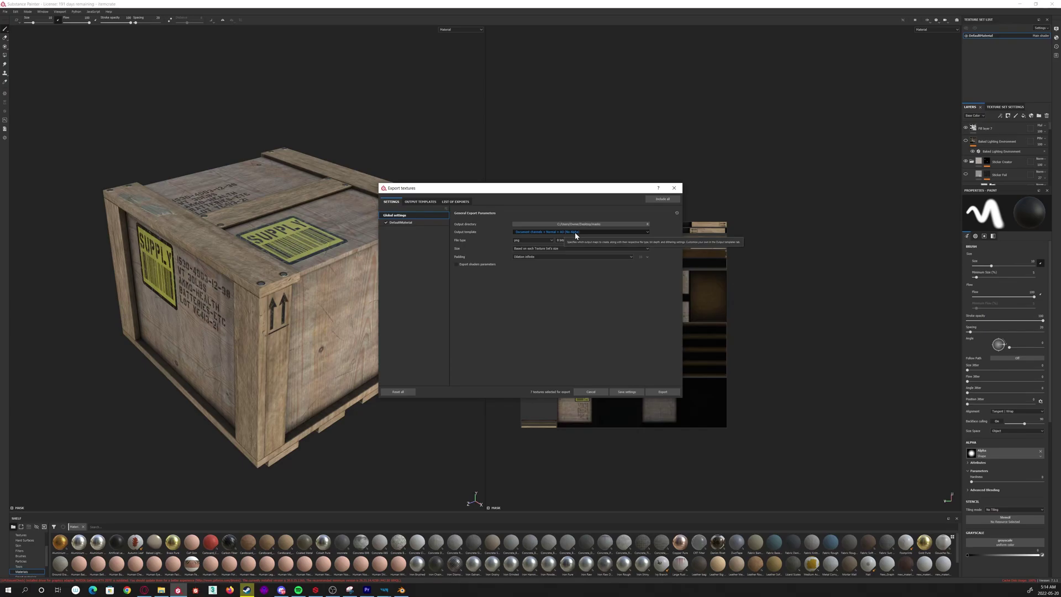
{"action": "left_click", "coordinate": [420, 202]}
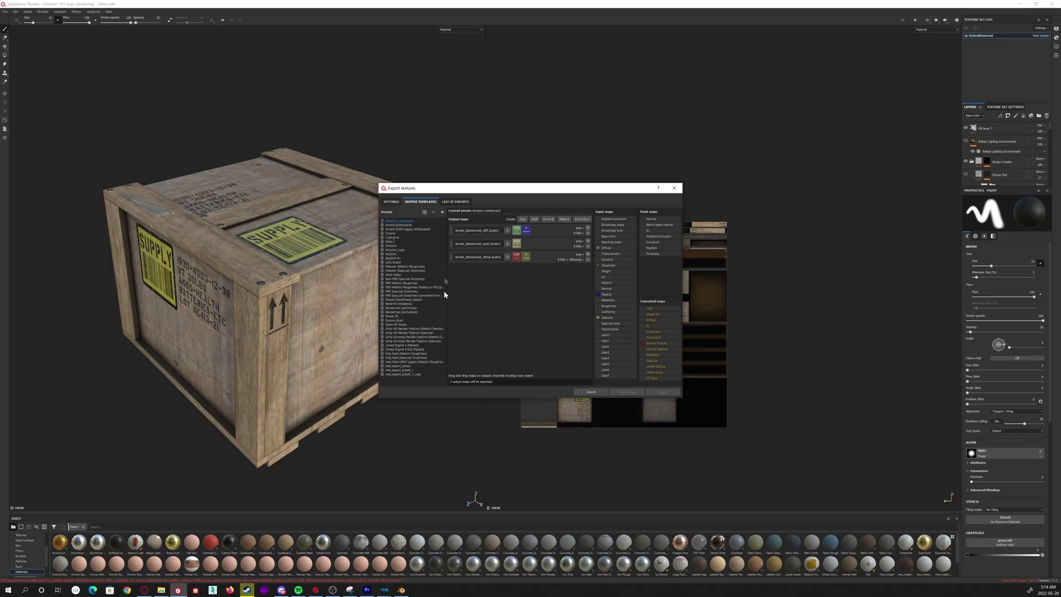
{"action": "left_click", "coordinate": [673, 188]}
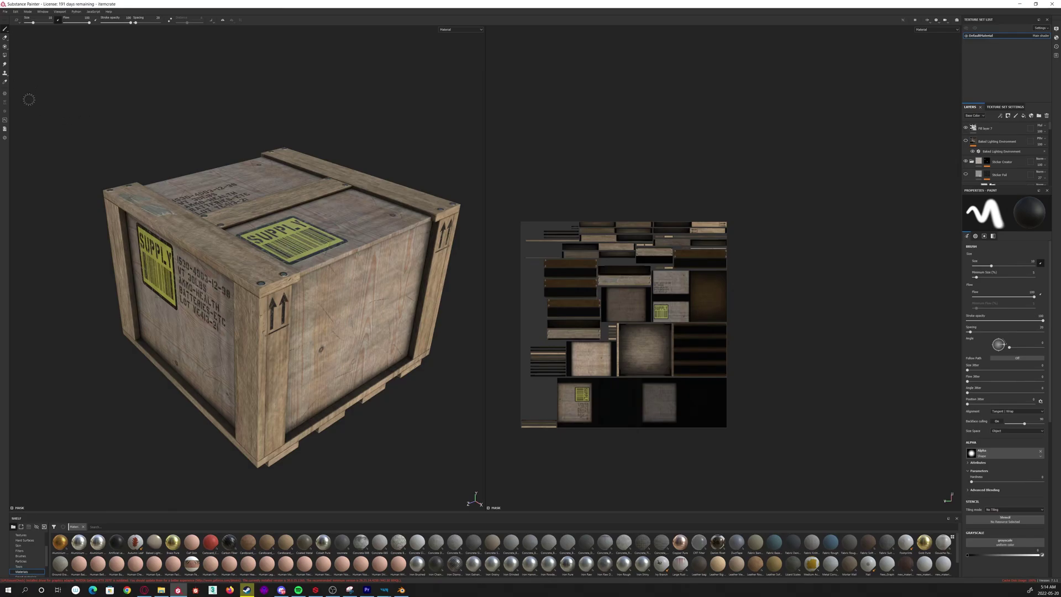
{"action": "left_click", "coordinate": [5, 12]}
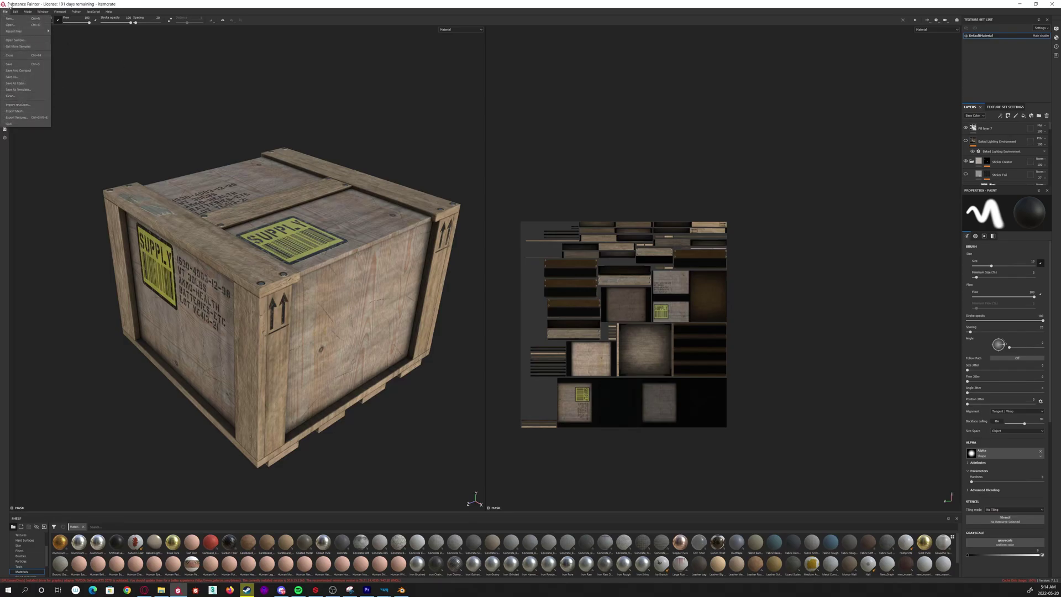
{"action": "left_click", "coordinate": [27, 105]}
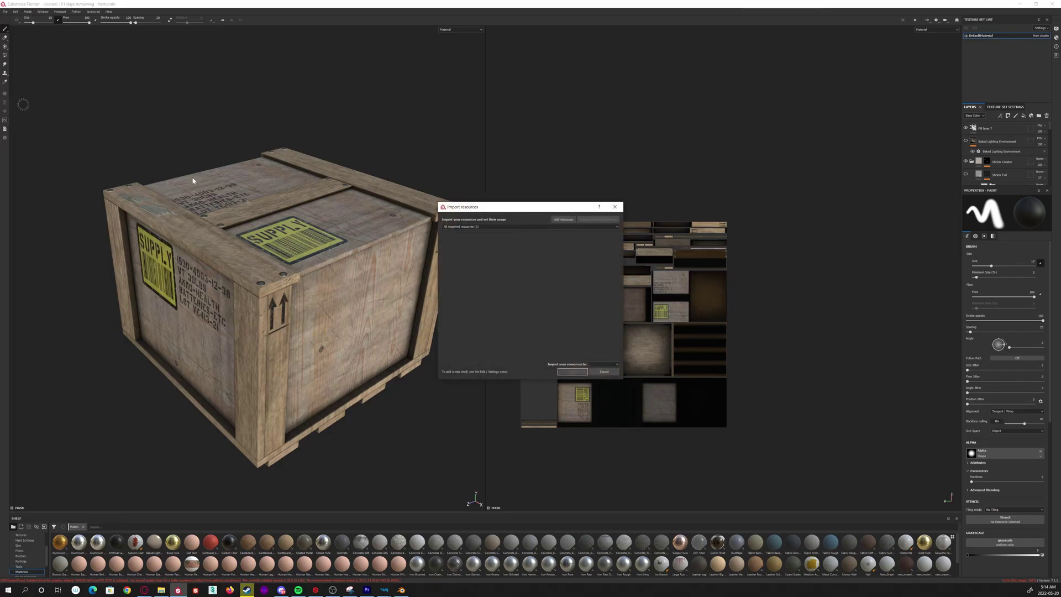
{"action": "left_click", "coordinate": [563, 219]}
{"action": "scroll", "coordinate": [437, 268], "scroll_direction": "up", "scroll_amount": 3}
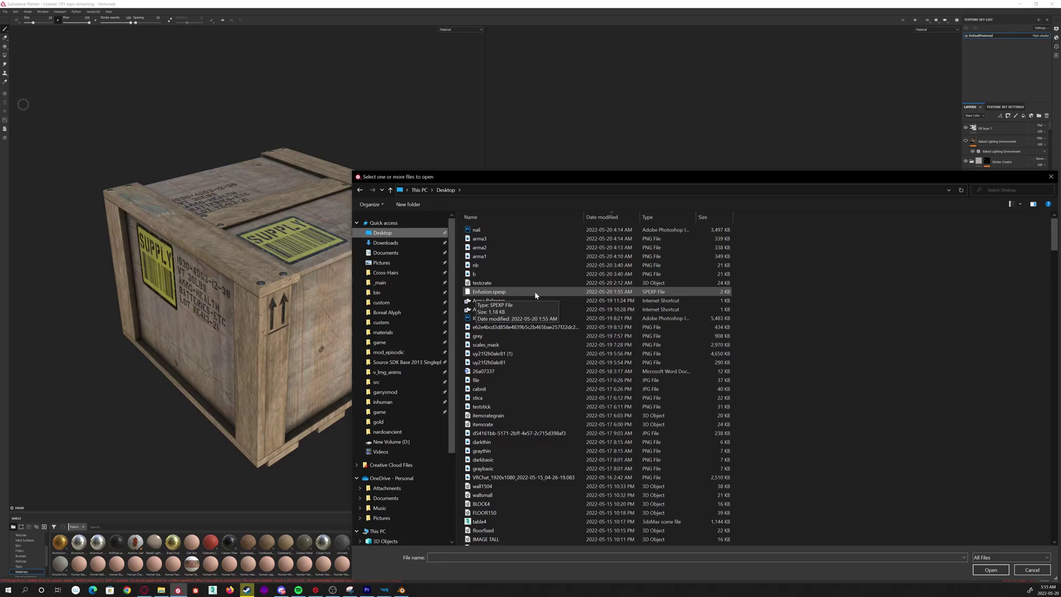
{"action": "double_click", "coordinate": [507, 292]}
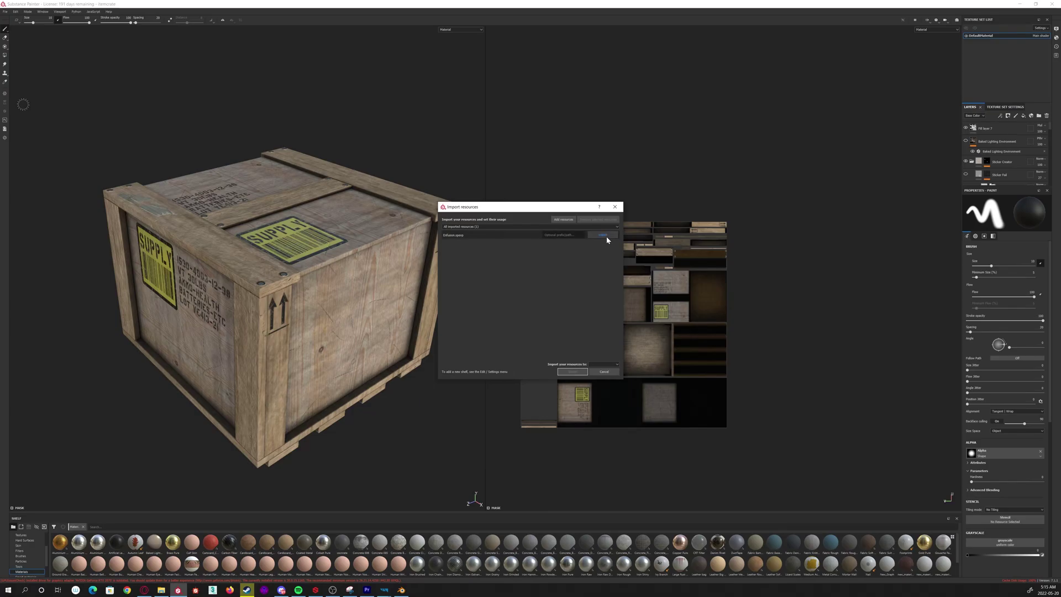
{"action": "left_click", "coordinate": [602, 236]}
{"action": "left_click", "coordinate": [594, 257]}
{"action": "left_click", "coordinate": [607, 365]}
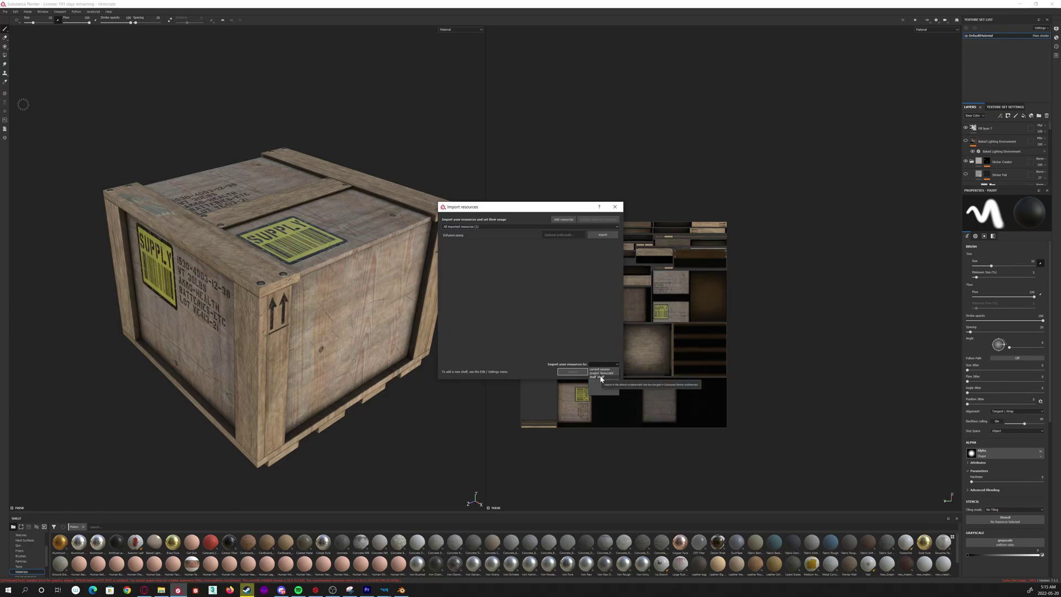
{"action": "left_click", "coordinate": [619, 207]}
{"action": "left_click", "coordinate": [614, 207]}
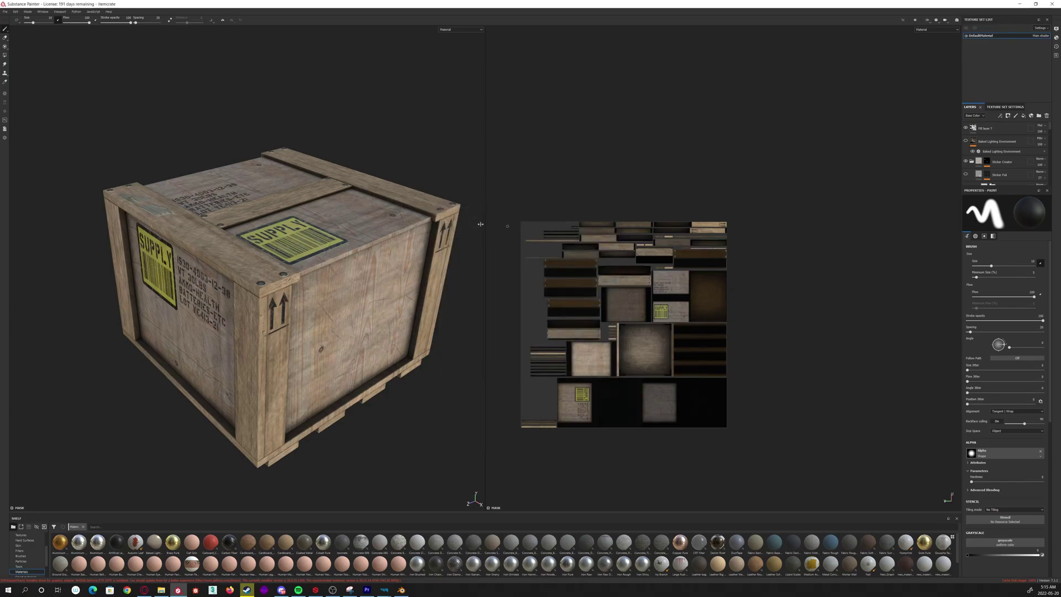
Step: In Export Textures, choose the Exfusion_copy output template
{"action": "left_click", "coordinate": [8, 12]}
{"action": "left_click", "coordinate": [19, 118]}
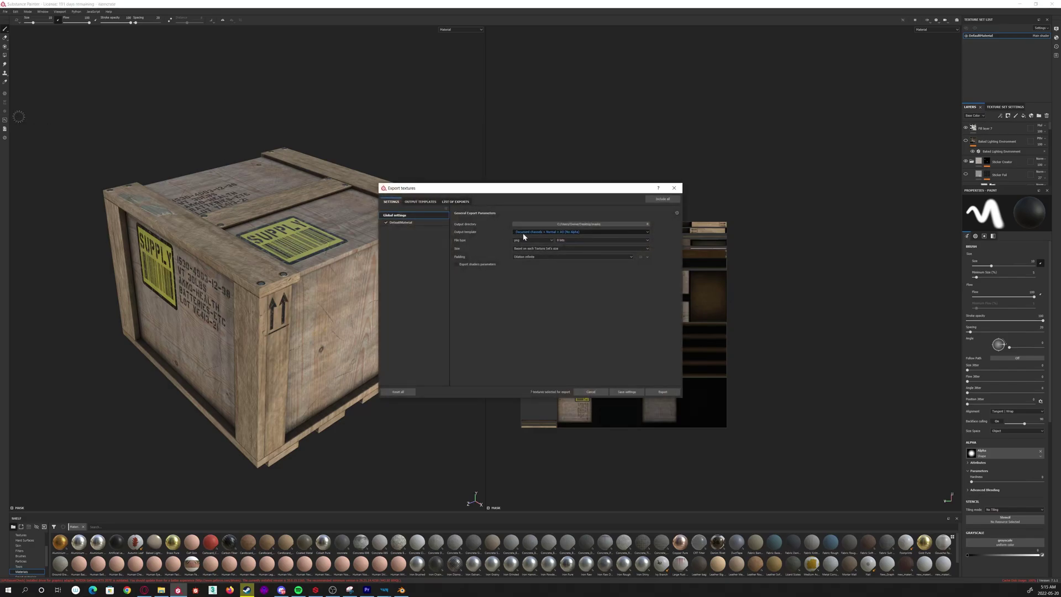
{"action": "left_click", "coordinate": [558, 231]}
{"action": "scroll", "coordinate": [573, 259], "scroll_direction": "down", "scroll_amount": 2}
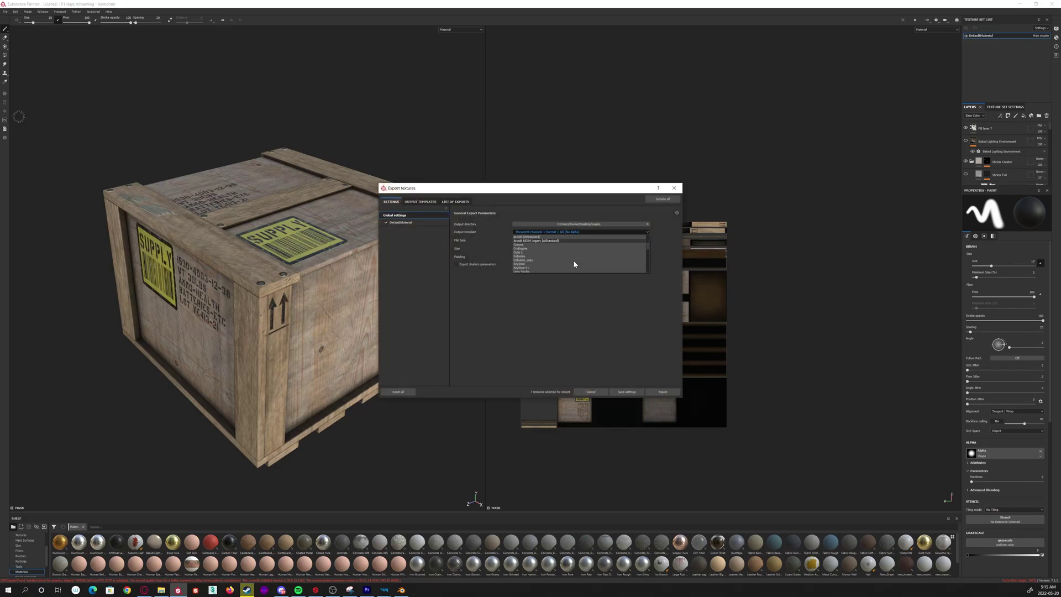
{"action": "left_click", "coordinate": [535, 261]}
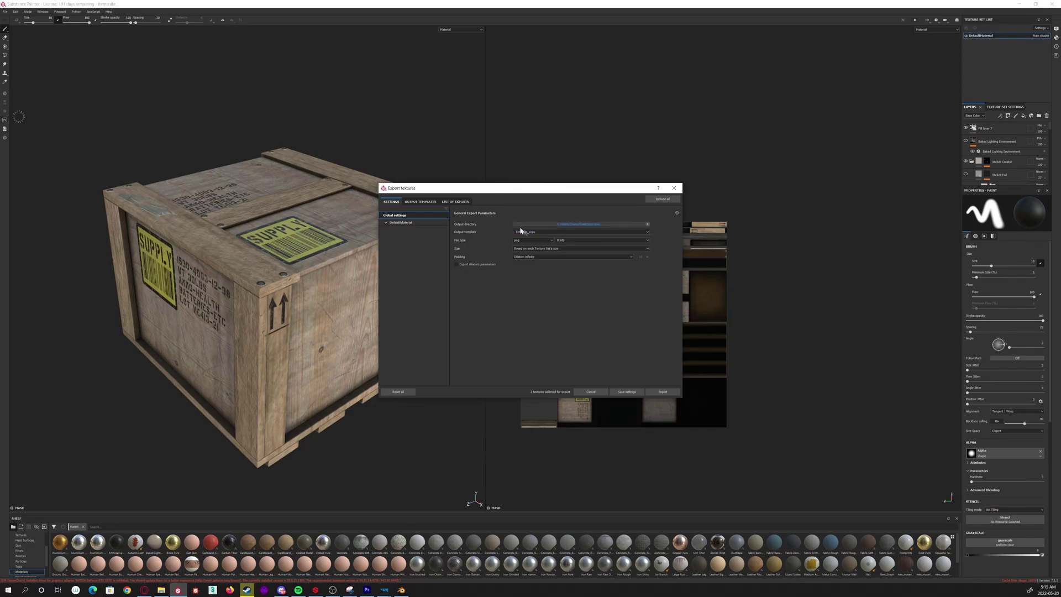
Step: Set the output folder to a new Desktop folder 'itemcrate' and export the crate textures
{"action": "left_click", "coordinate": [586, 225]}
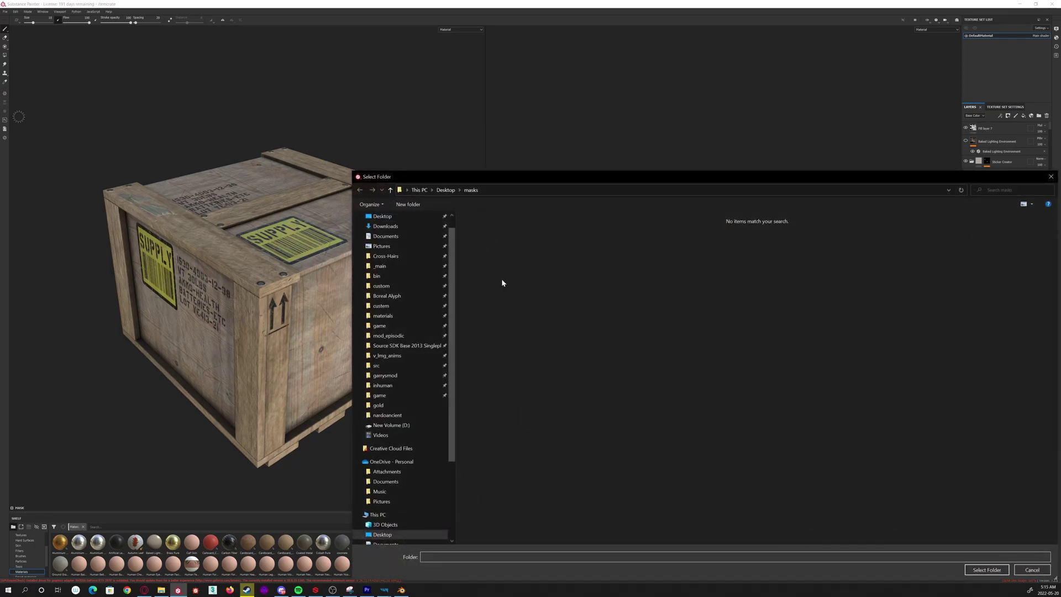
{"action": "right_click", "coordinate": [500, 280]}
{"action": "left_click", "coordinate": [382, 218]}
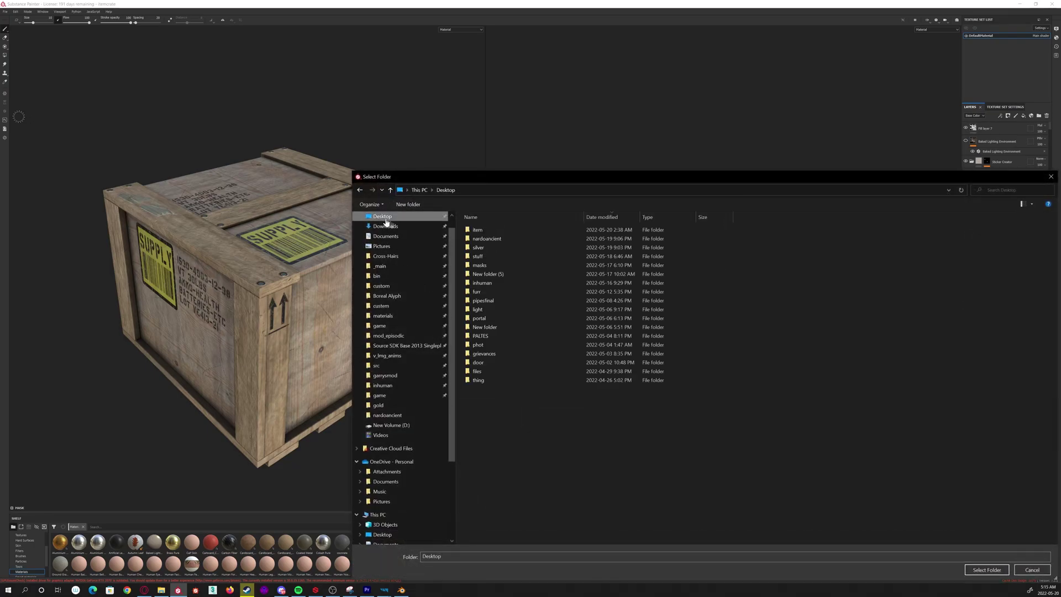
{"action": "right_click", "coordinate": [461, 242]}
{"action": "mouse_move", "coordinate": [495, 349]}
{"action": "left_click", "coordinate": [558, 352]}
{"action": "type", "text": "itemcrate"}
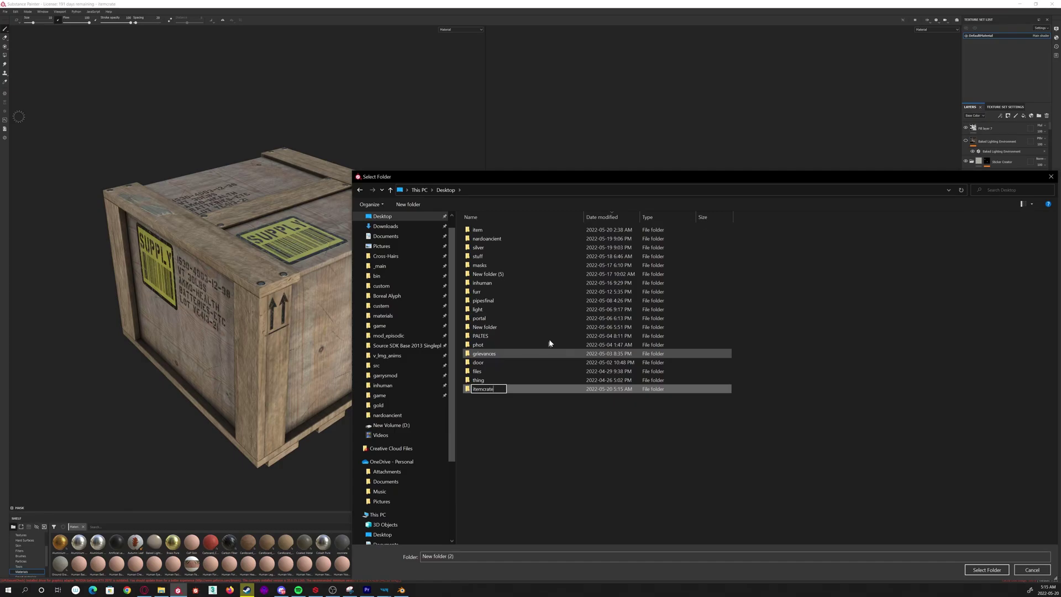
{"action": "left_click", "coordinate": [508, 393]}
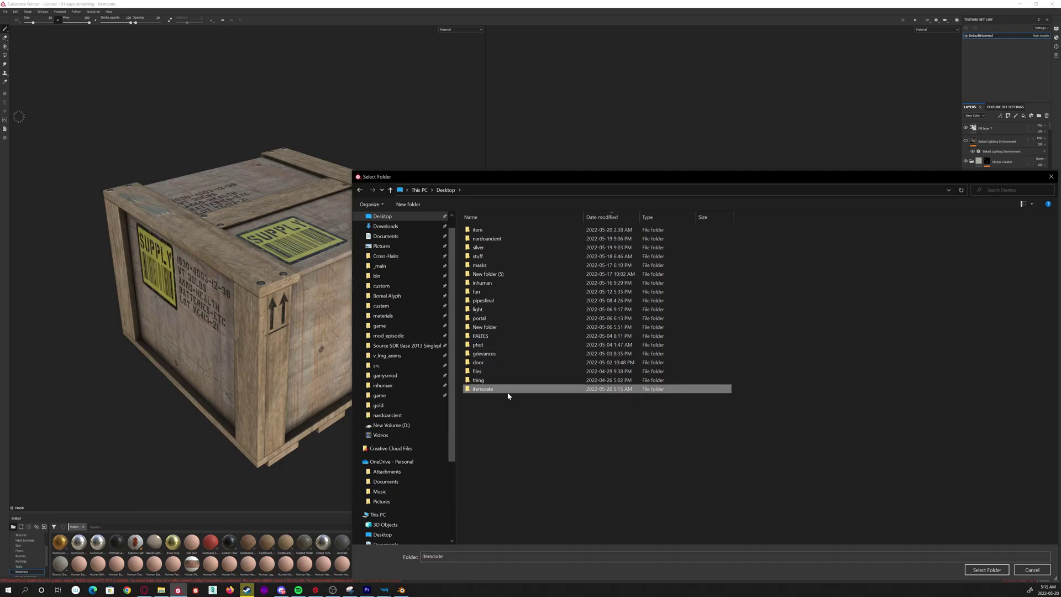
{"action": "double_click", "coordinate": [501, 389]}
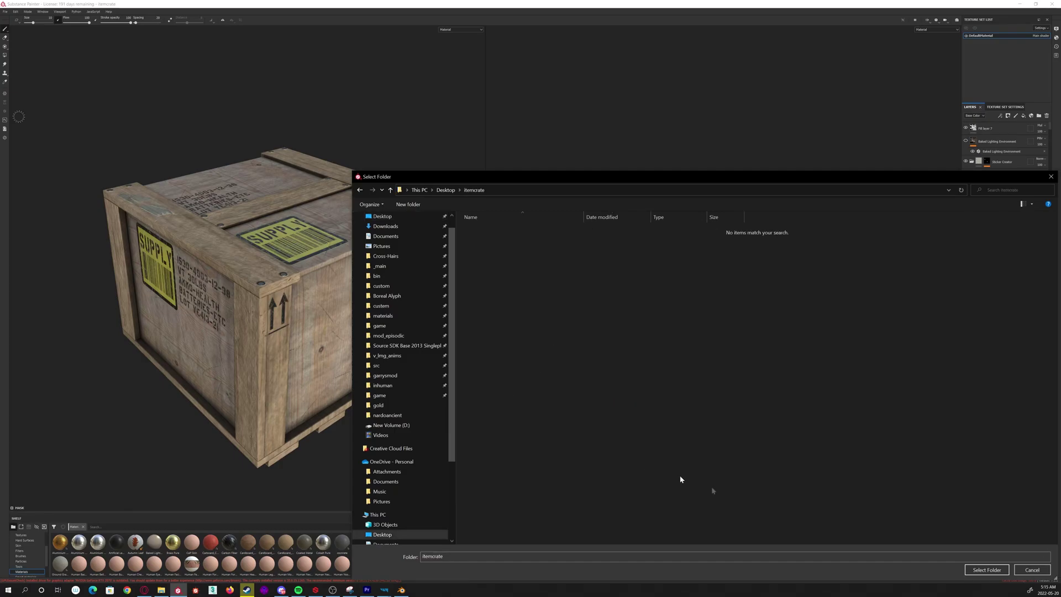
{"action": "left_click", "coordinate": [979, 570]}
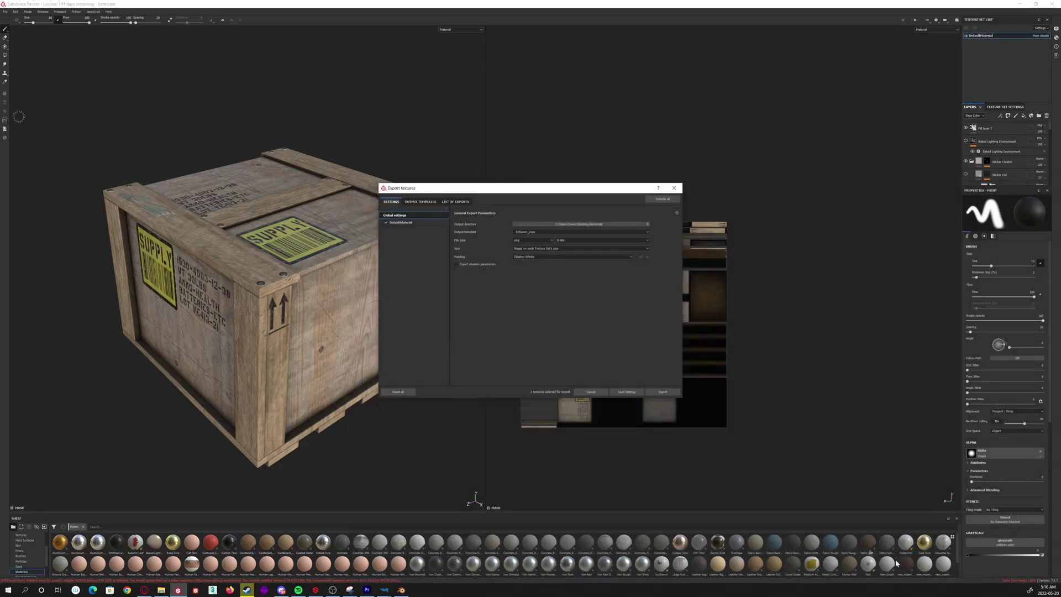
{"action": "left_click", "coordinate": [660, 391]}
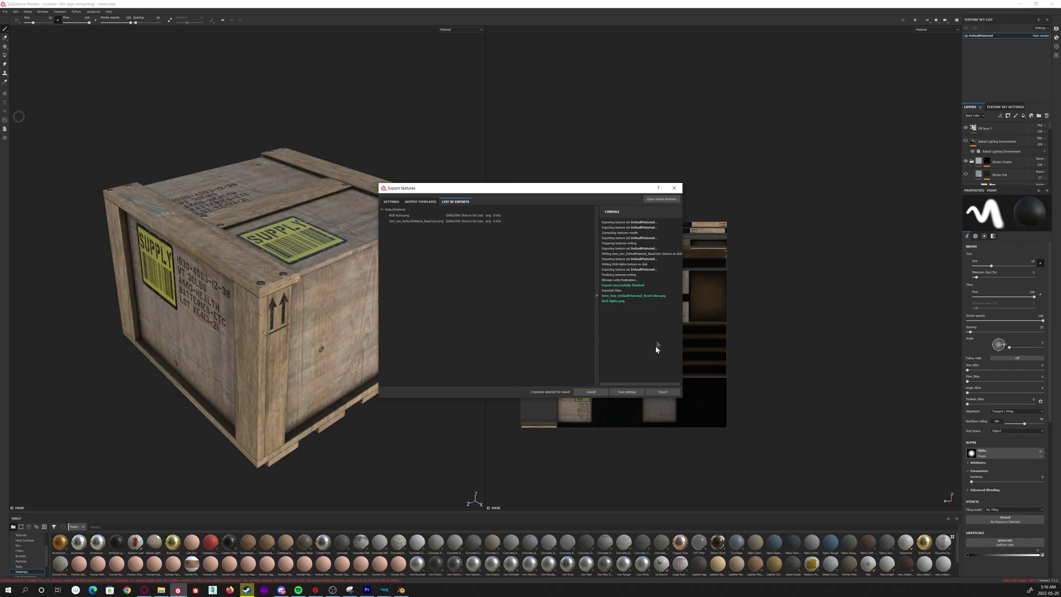
{"action": "left_click", "coordinate": [678, 188]}
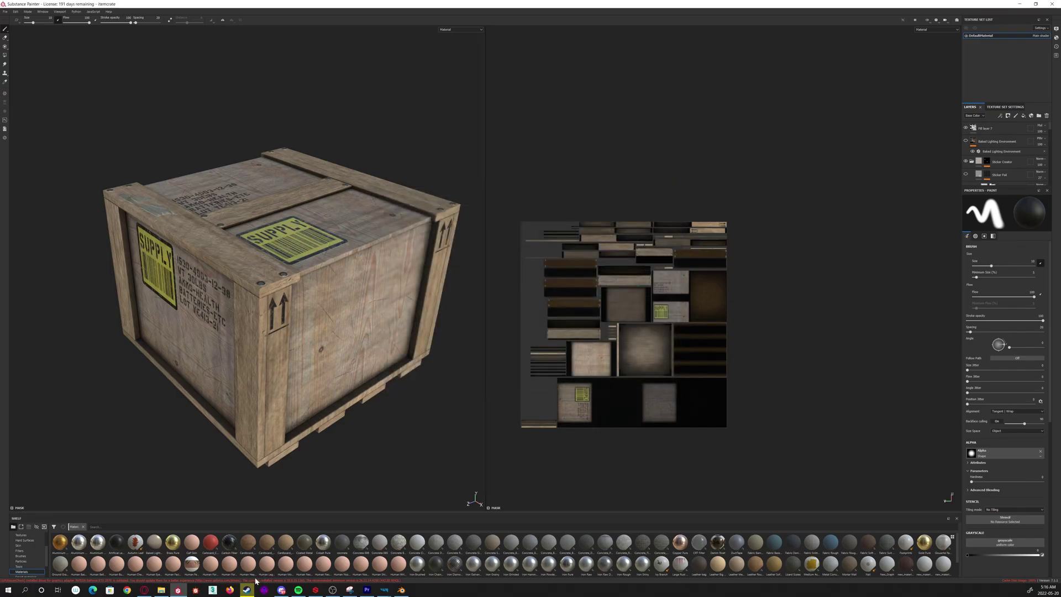
{"action": "left_click", "coordinate": [161, 589]}
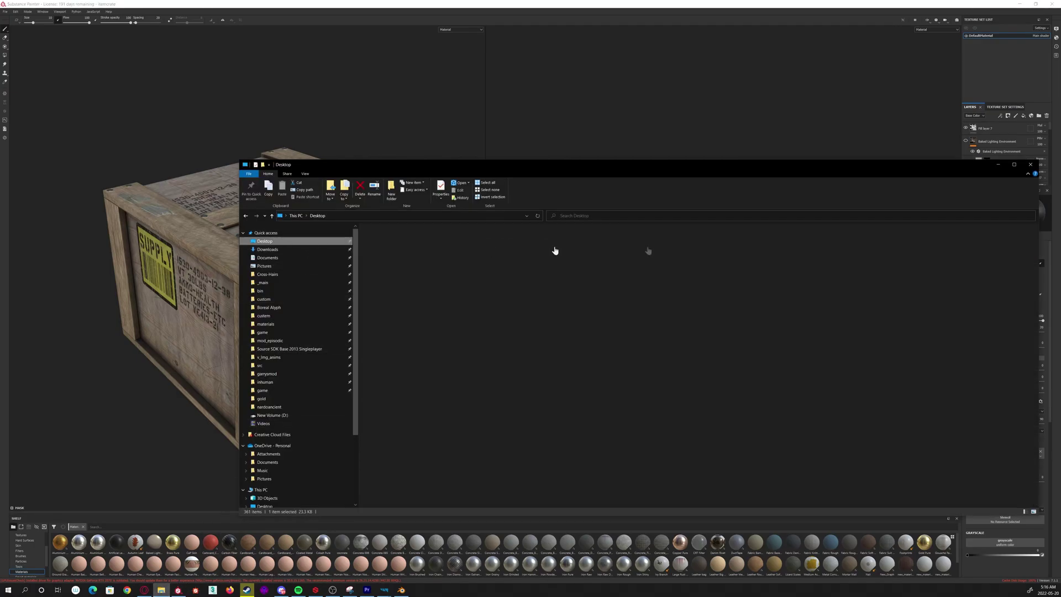
{"action": "left_click_drag", "start_coordinate": [1035, 243], "coordinate": [1032, 485]}
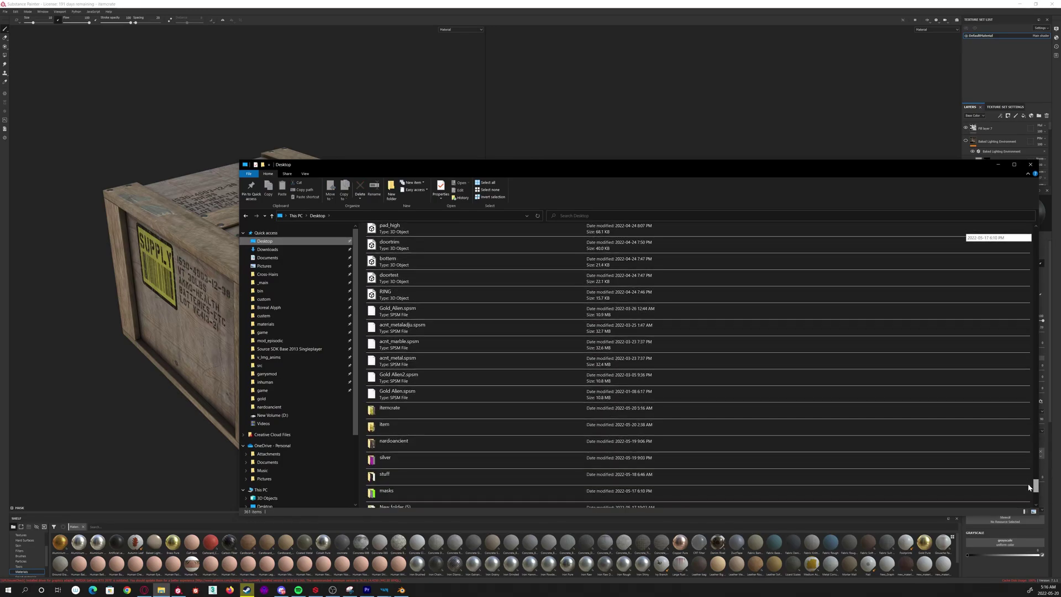
{"action": "double_click", "coordinate": [493, 413]}
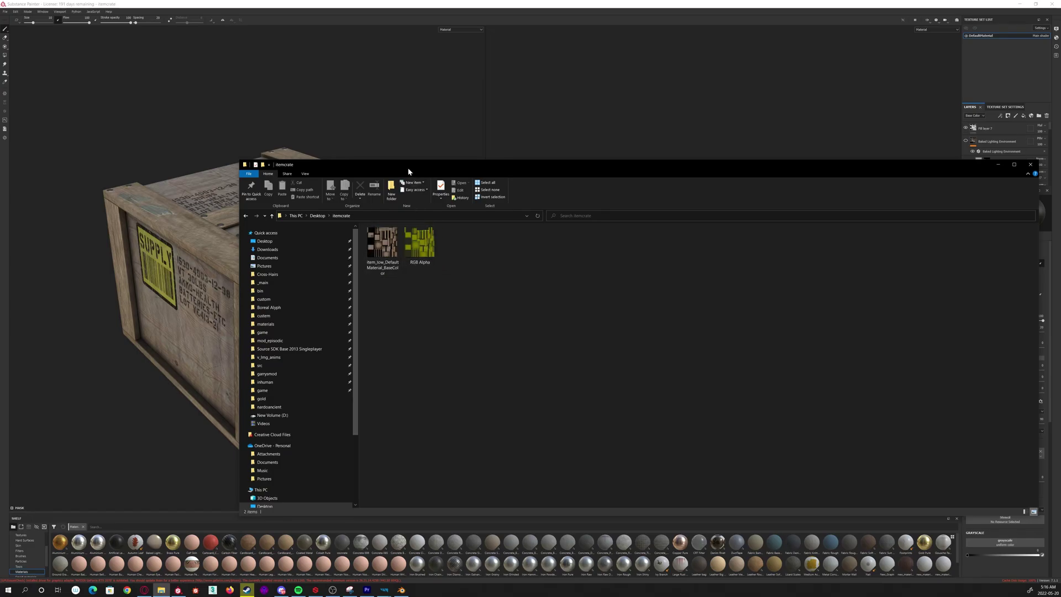
{"action": "left_click_drag", "start_coordinate": [408, 168], "coordinate": [979, 247]}
{"action": "left_click", "coordinate": [264, 424]}
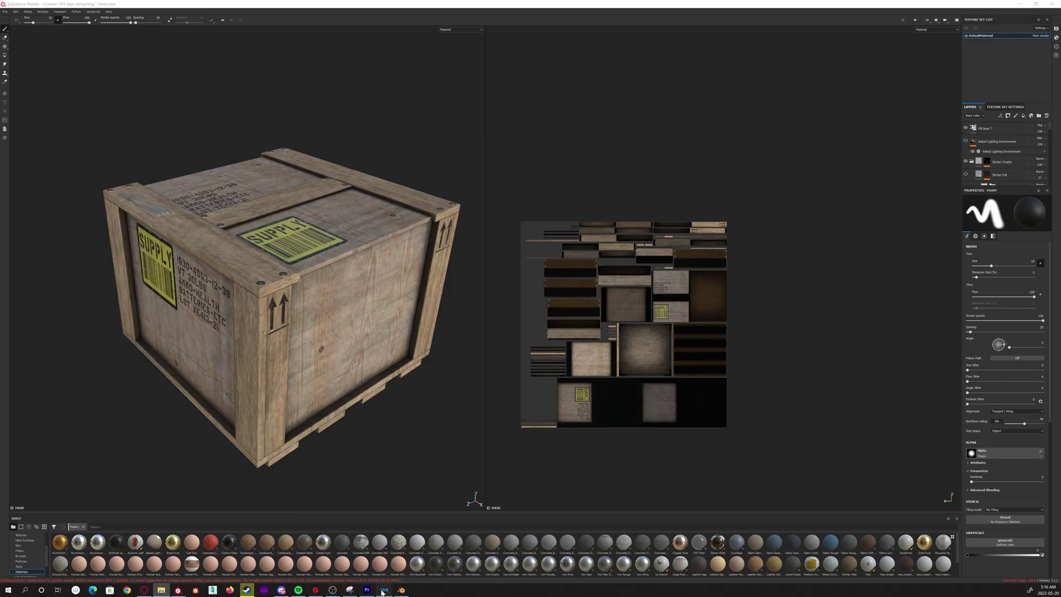
Step: Import the exported BaseColor and RGB Alpha textures into the Models folder, then return to test.emat
{"action": "left_click", "coordinate": [401, 571]}
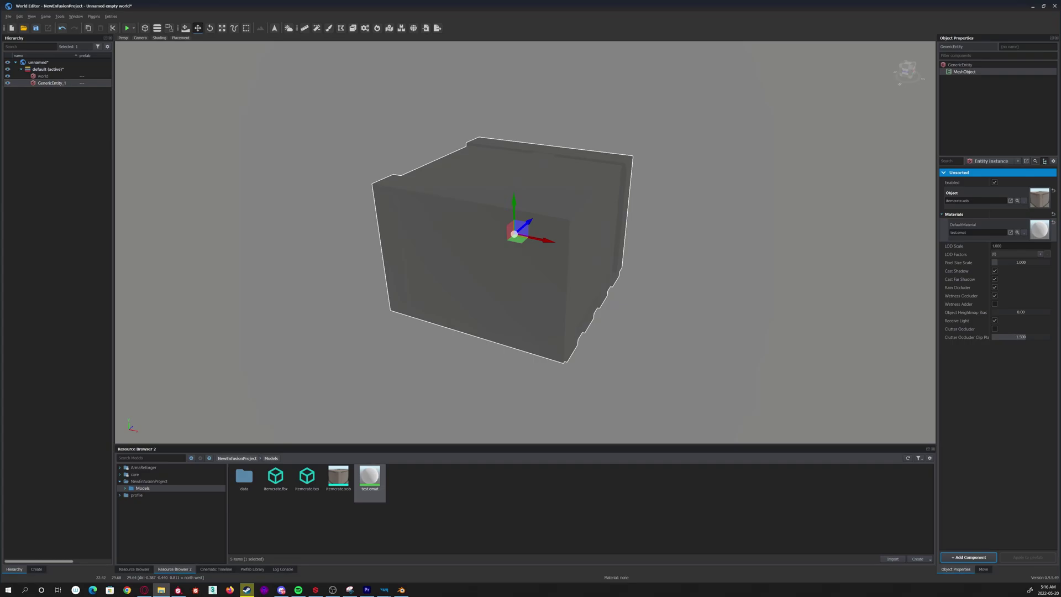
{"action": "left_click_drag", "start_coordinate": [801, 491], "coordinate": [569, 509]}
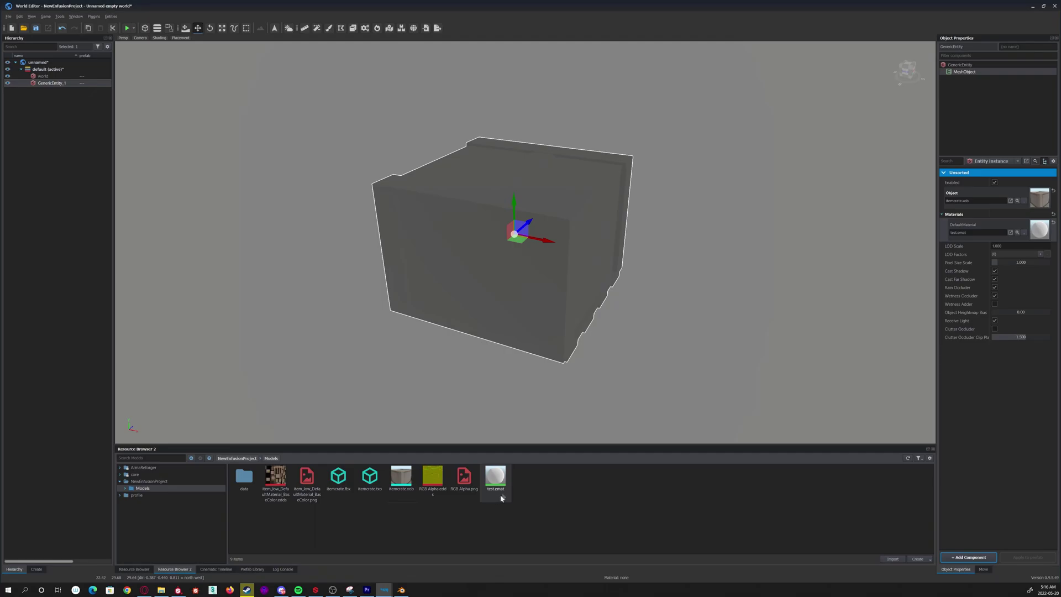
{"action": "mouse_move", "coordinate": [384, 590]}
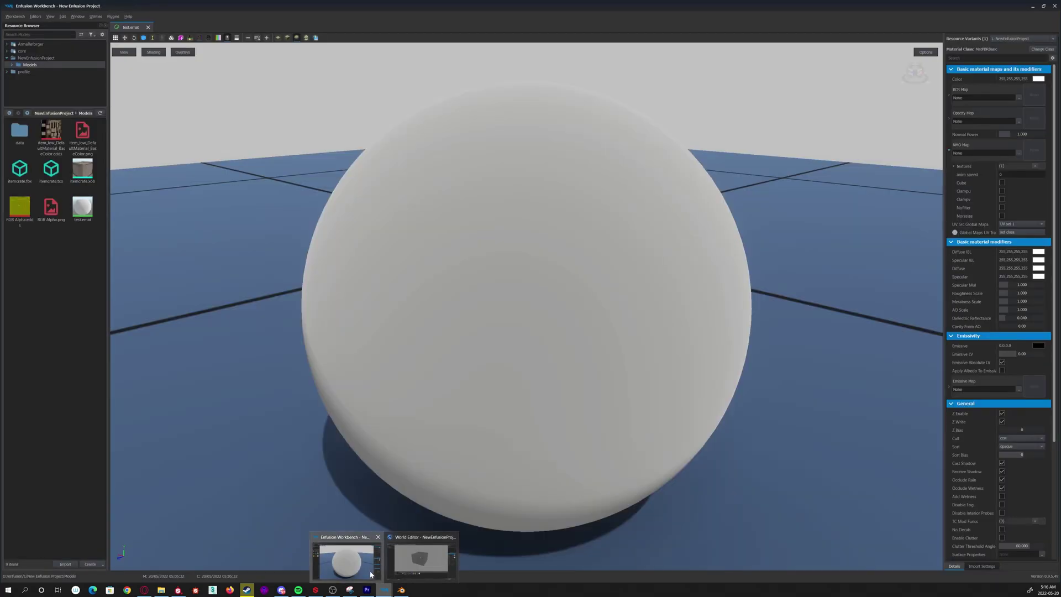
{"action": "left_click", "coordinate": [371, 575]}
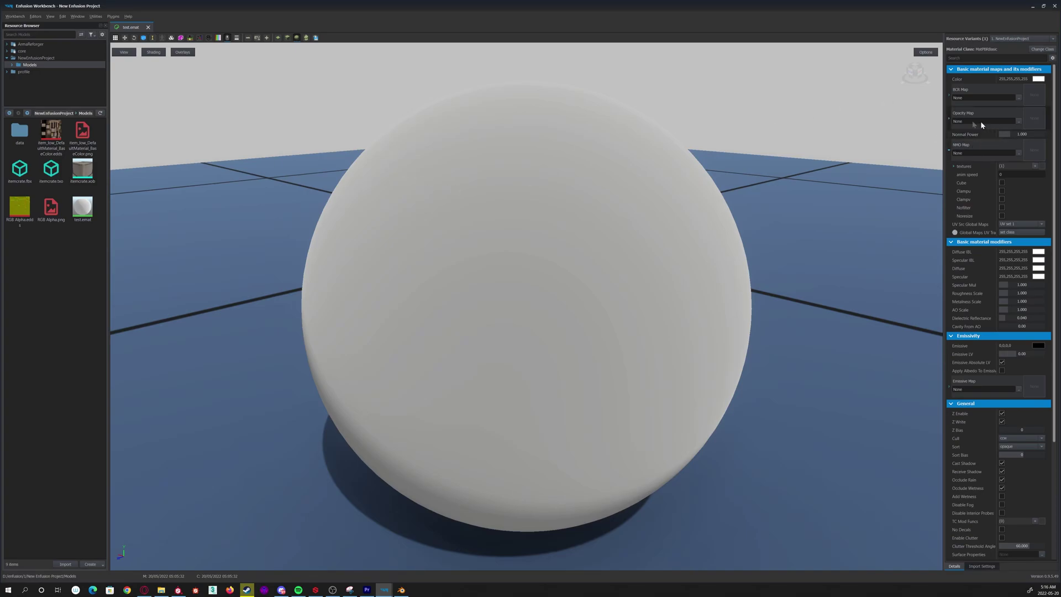
Step: Set the BaseColor texture as BCR Map and RGB Alpha.edds as NMO Map, inspecting the sphere's SUPPLY label
{"action": "left_click", "coordinate": [60, 137]}
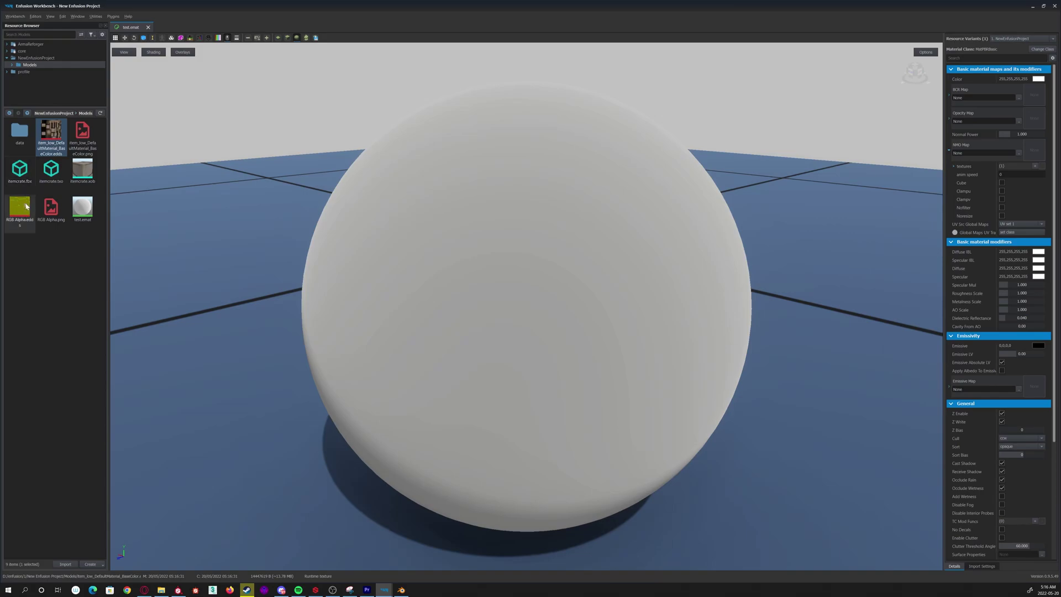
{"action": "left_click_drag", "start_coordinate": [46, 148], "coordinate": [1040, 99]}
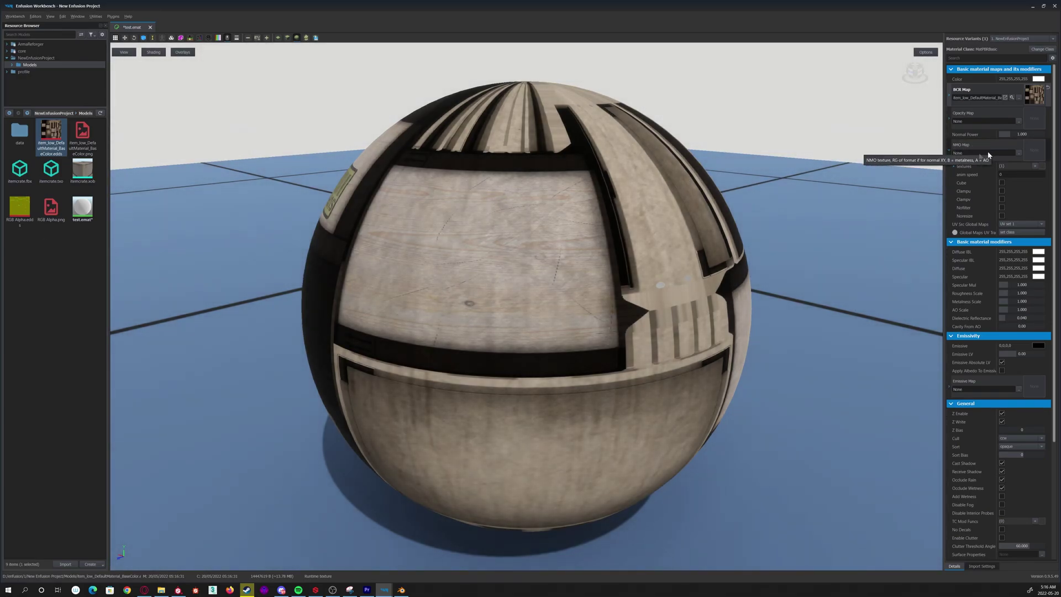
{"action": "mouse_move", "coordinate": [19, 208]}
{"action": "left_mouse_down"}
{"action": "mouse_move", "coordinate": [61, 224]}
{"action": "mouse_move", "coordinate": [16, 221]}
{"action": "mouse_move", "coordinate": [972, 168]}
{"action": "mouse_move", "coordinate": [1032, 154]}
{"action": "left_mouse_up"}
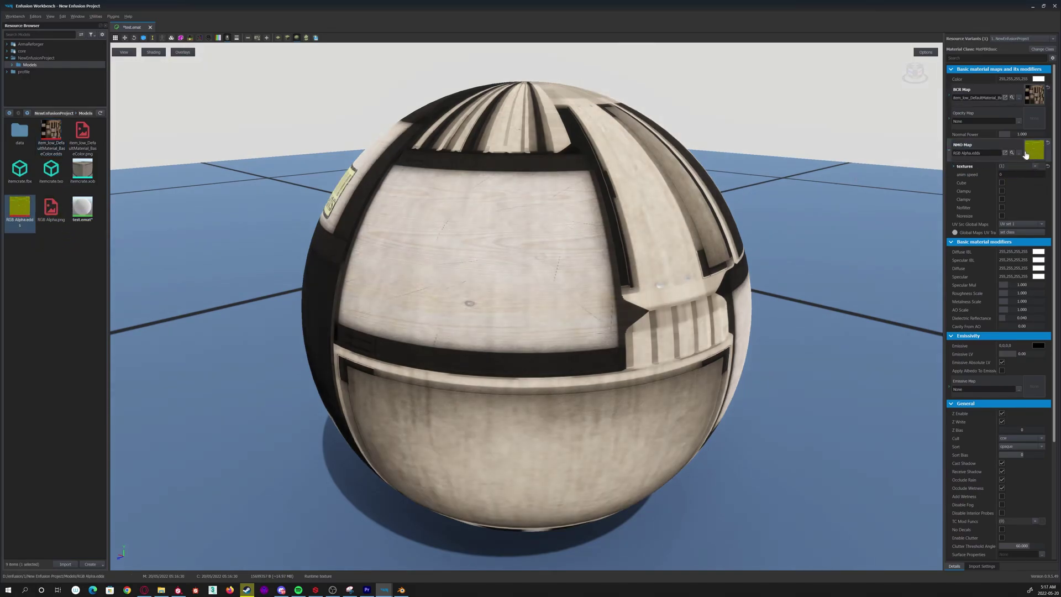
{"action": "left_click", "coordinate": [950, 149]}
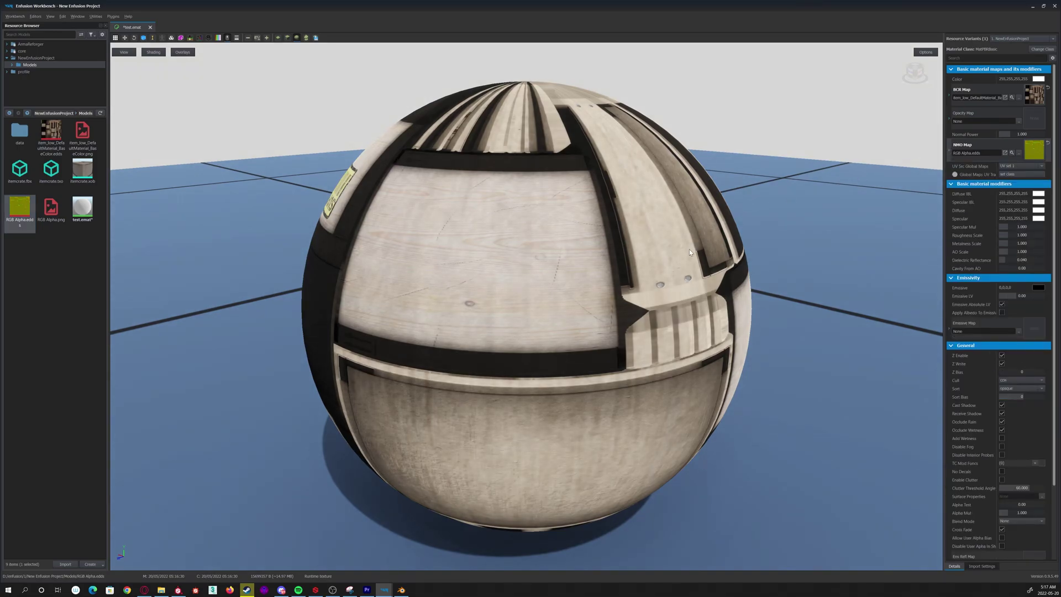
{"action": "left_click_drag", "start_coordinate": [689, 250], "coordinate": [608, 160]}
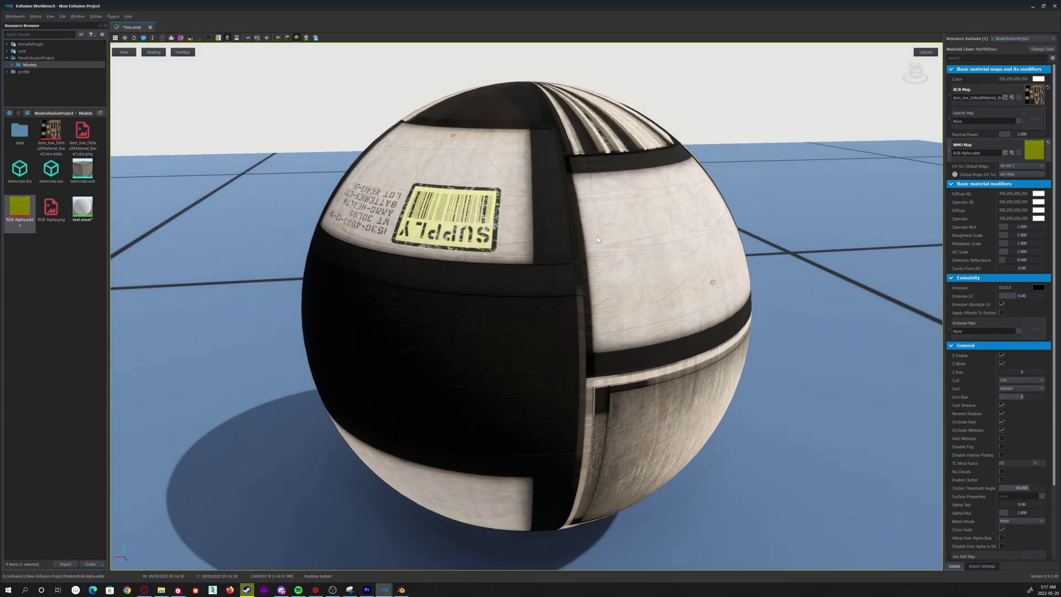
{"action": "left_click_drag", "start_coordinate": [591, 237], "coordinate": [594, 276]}
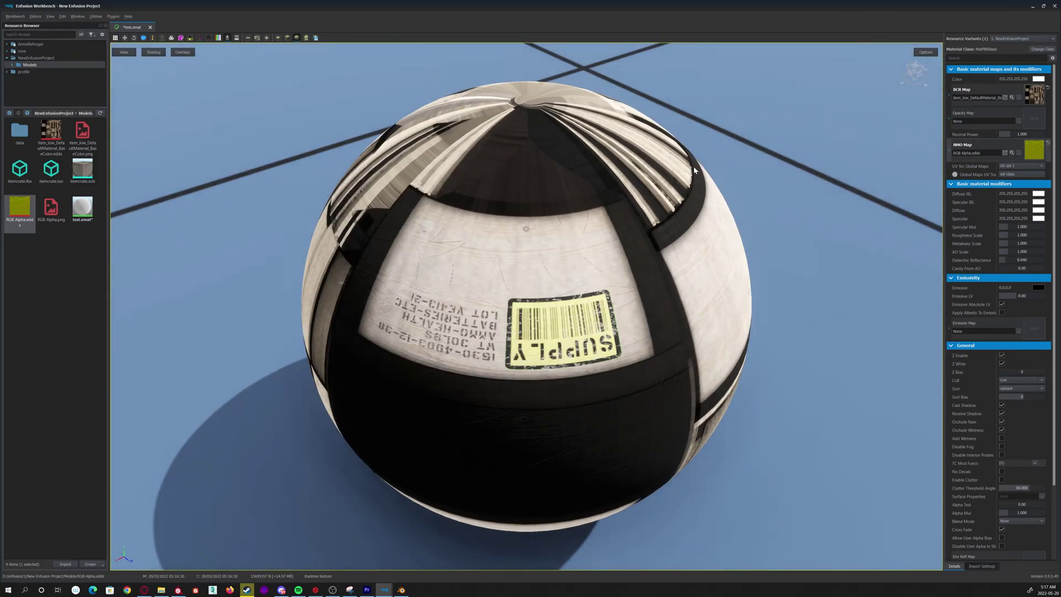
{"action": "left_click_drag", "start_coordinate": [694, 167], "coordinate": [709, 135]}
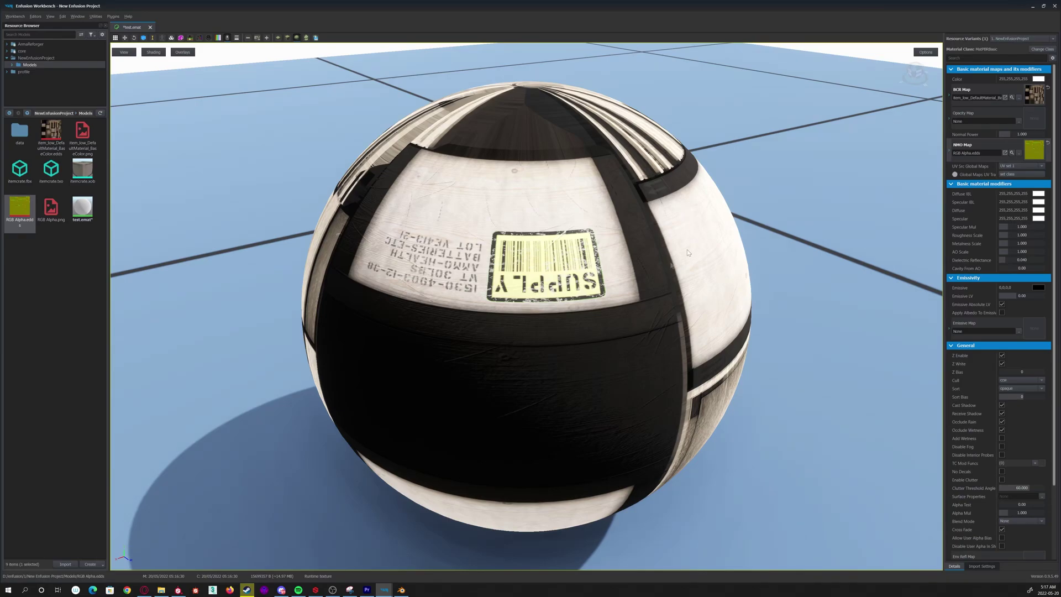
{"action": "left_click_drag", "start_coordinate": [670, 266], "coordinate": [524, 328]}
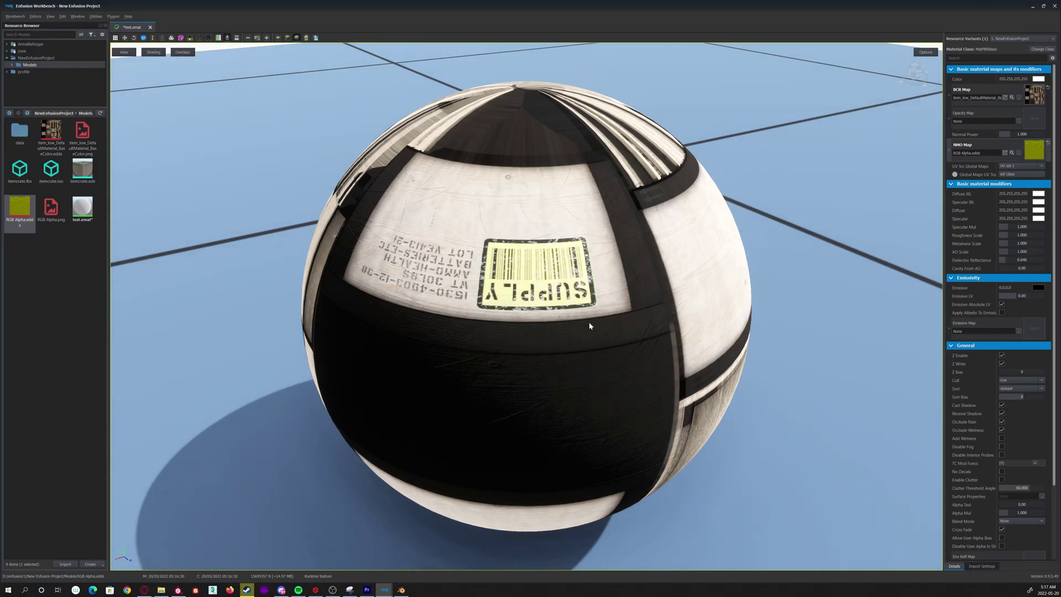
{"action": "left_click_drag", "start_coordinate": [588, 322], "coordinate": [552, 279]}
{"action": "scroll", "coordinate": [553, 283], "scroll_direction": "up", "scroll_amount": 6}
{"action": "scroll", "coordinate": [553, 283], "scroll_direction": "down", "scroll_amount": 6}
{"action": "scroll", "coordinate": [574, 275], "scroll_direction": "up", "scroll_amount": 4}
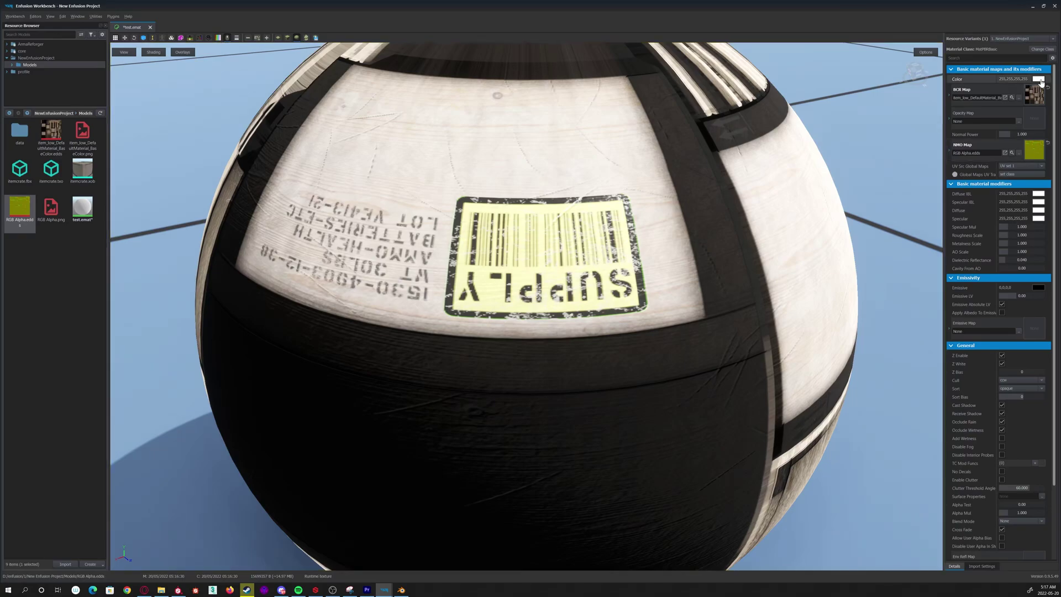
Step: Lower test.emat's Color tint from white to 70,70,70 grey in Linear mode
{"action": "left_click", "coordinate": [1037, 79]}
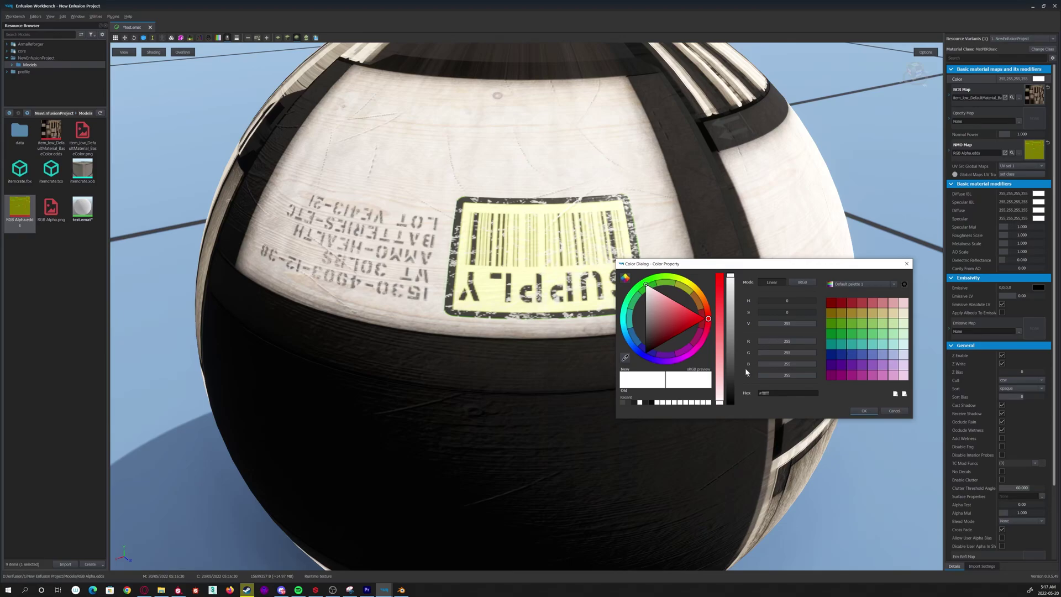
{"action": "left_click", "coordinate": [730, 356]}
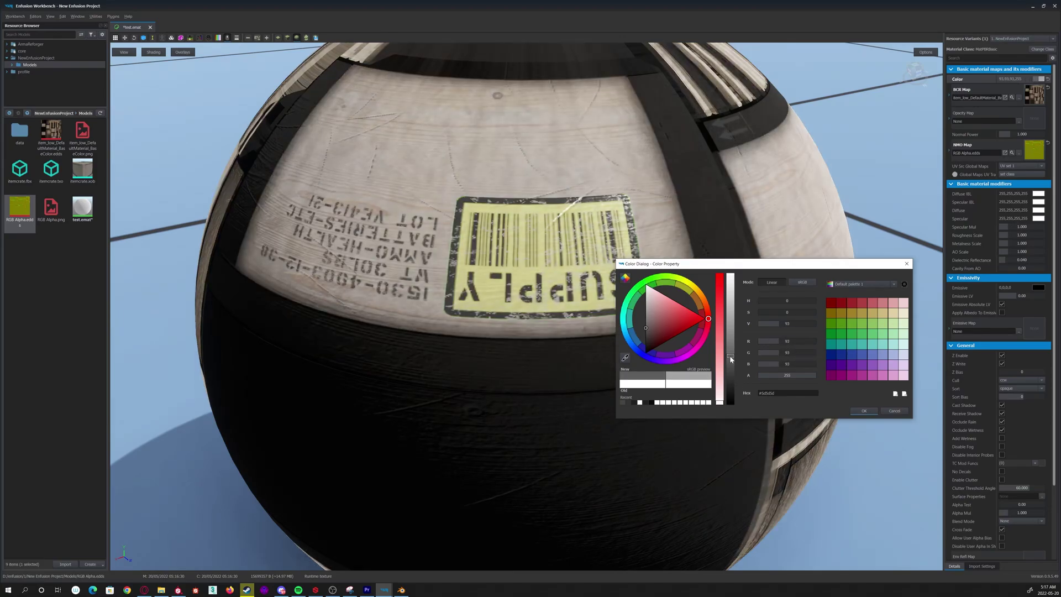
{"action": "left_click_drag", "start_coordinate": [729, 359], "coordinate": [730, 371]}
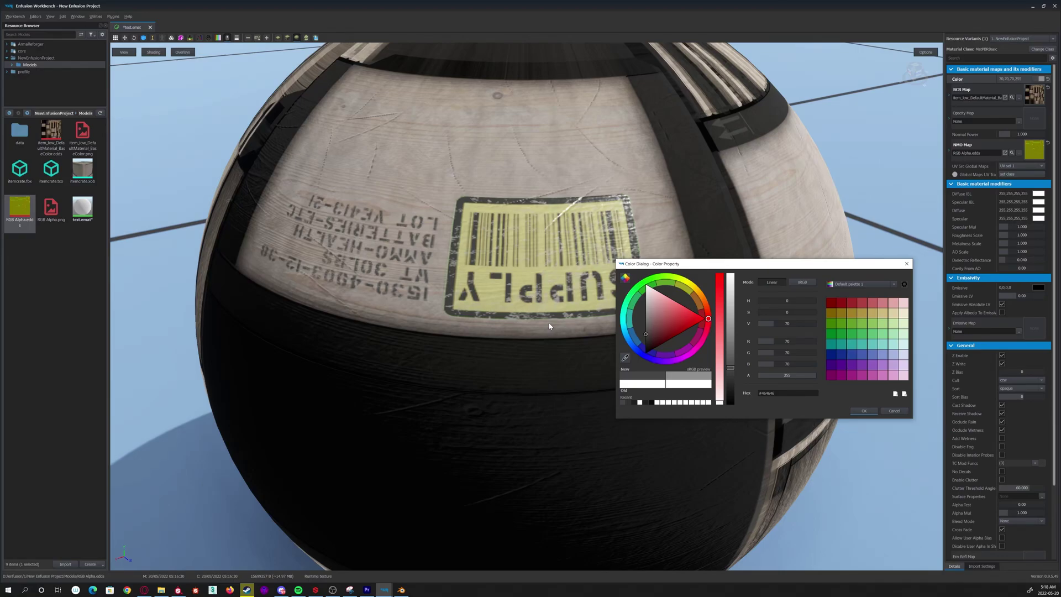
{"action": "left_click", "coordinate": [802, 282]}
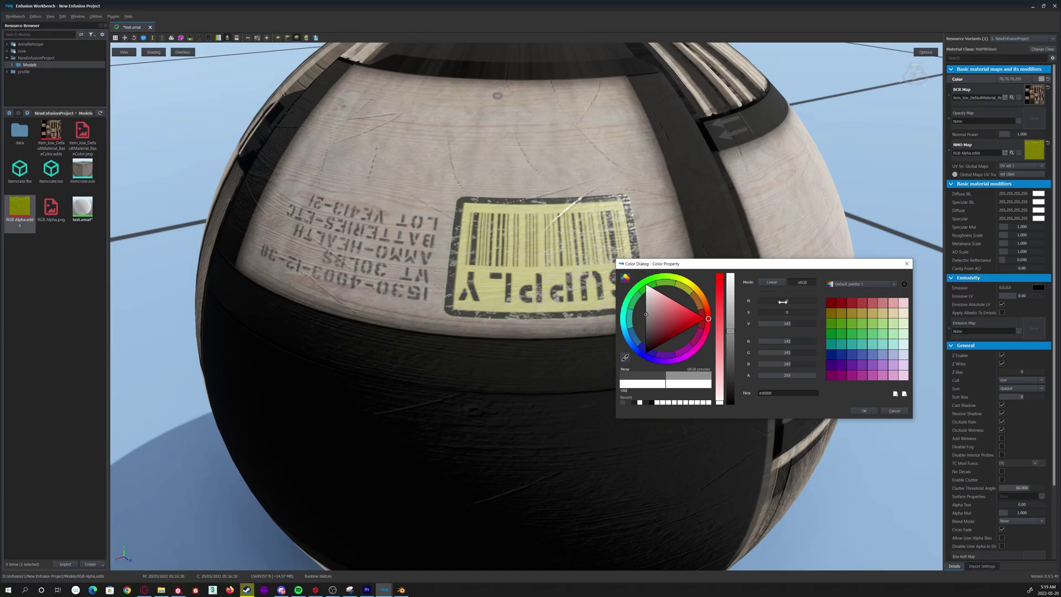
{"action": "left_click", "coordinate": [771, 283]}
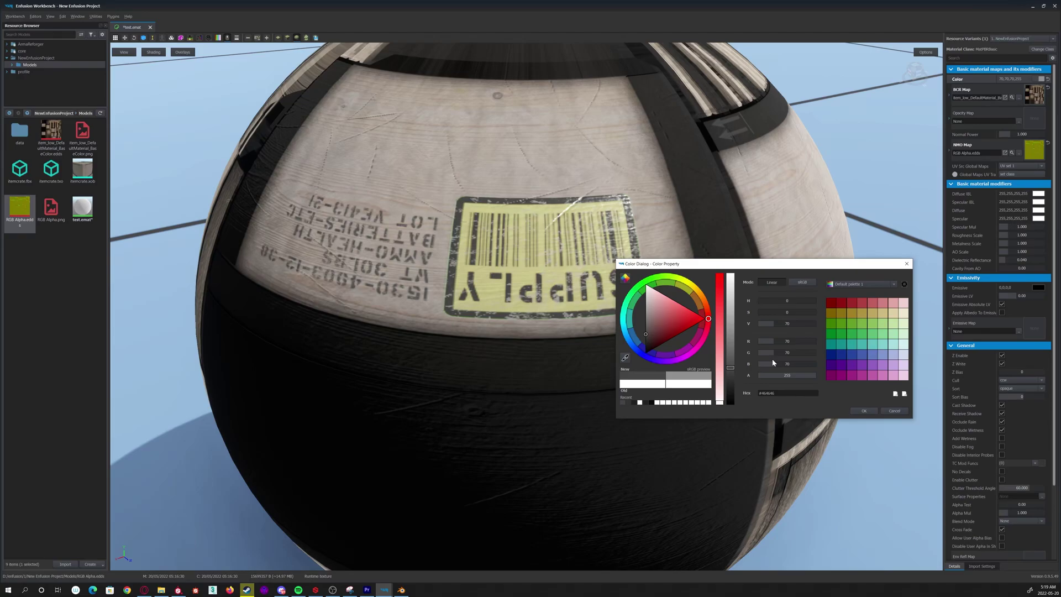
{"action": "left_click", "coordinate": [863, 410]}
{"action": "scroll", "coordinate": [728, 370], "scroll_direction": "down", "scroll_amount": 5}
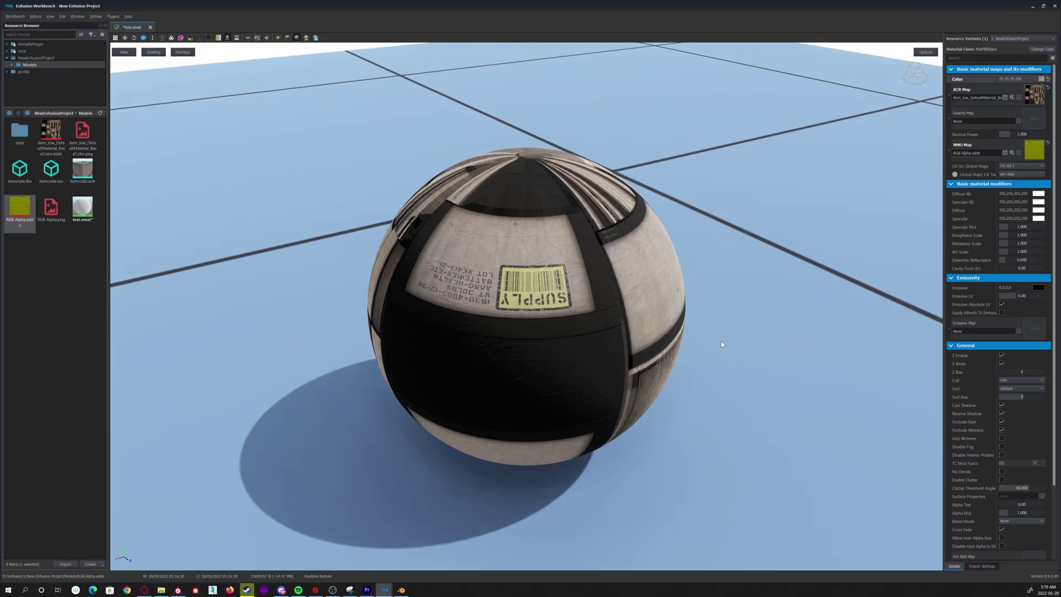
{"action": "left_click_drag", "start_coordinate": [611, 315], "coordinate": [746, 331]}
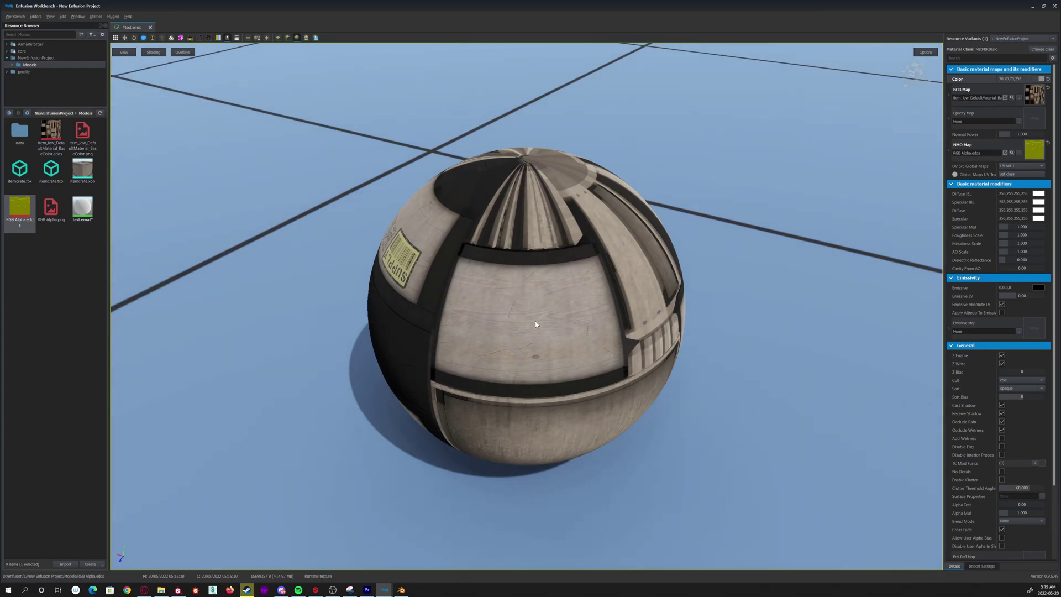
{"action": "left_click_drag", "start_coordinate": [535, 325], "coordinate": [542, 308]}
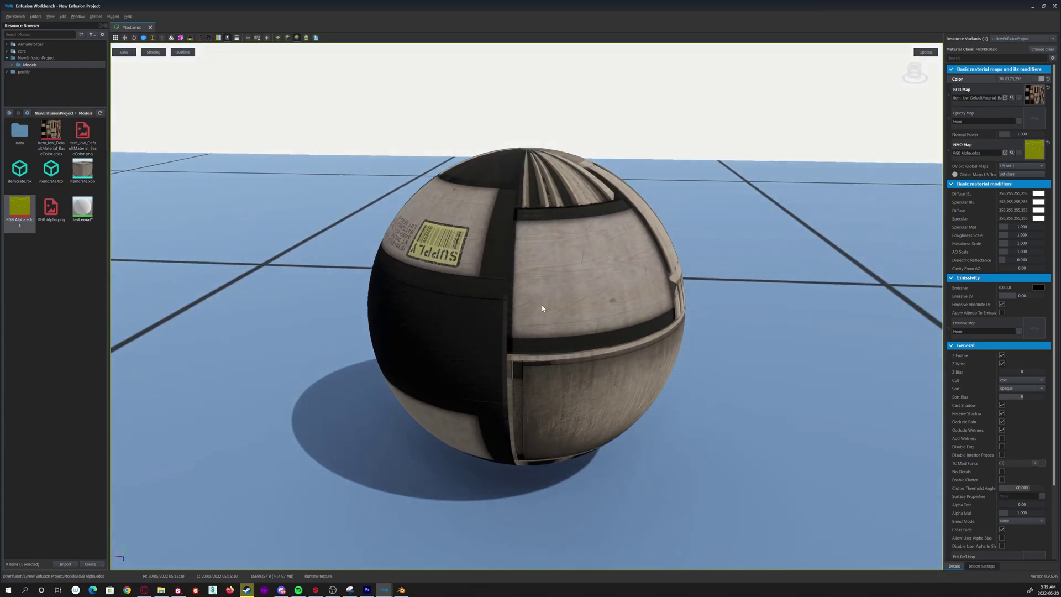